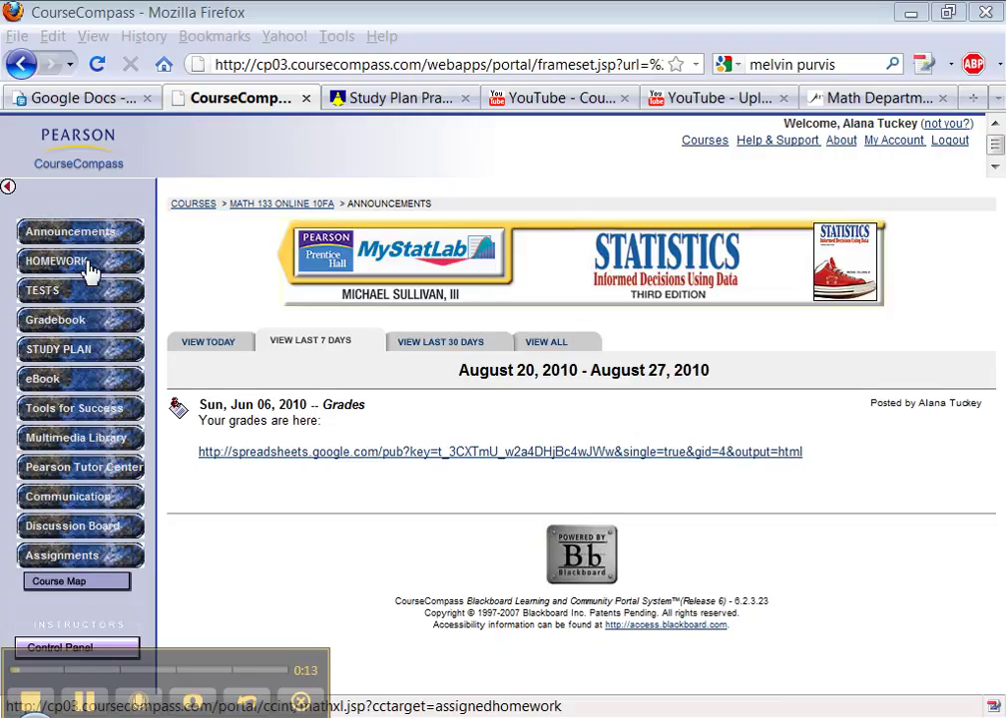
# Open the course's homework assignments list and check the status notes of the listed assignments
pyautogui.click(88, 264)
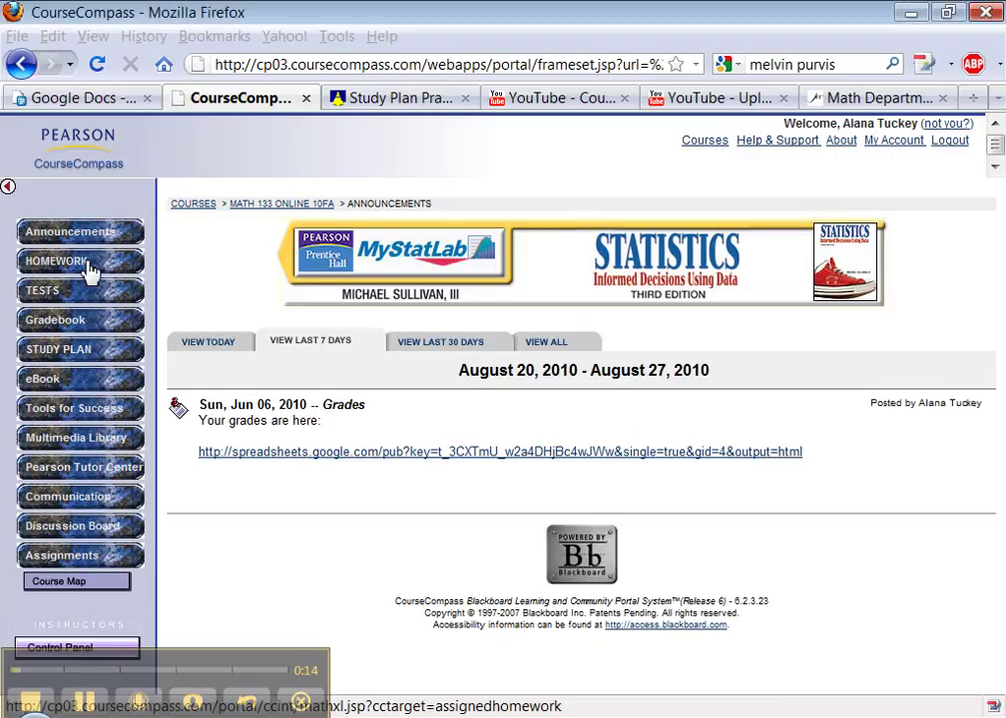
pyautogui.click(393, 104)
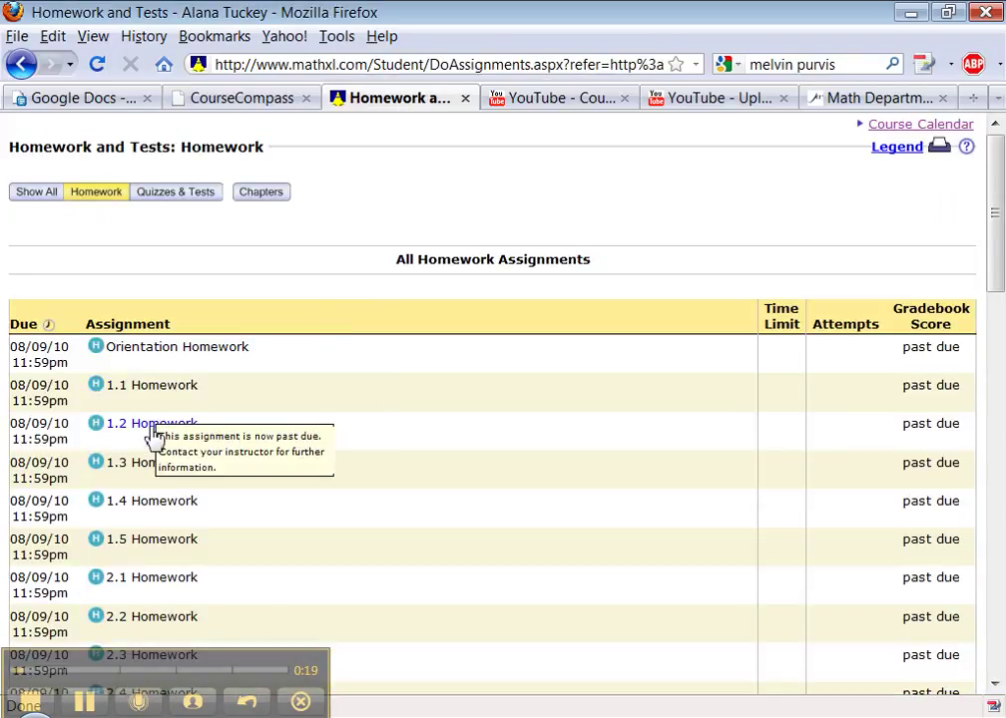
pyautogui.moveTo(157, 396)
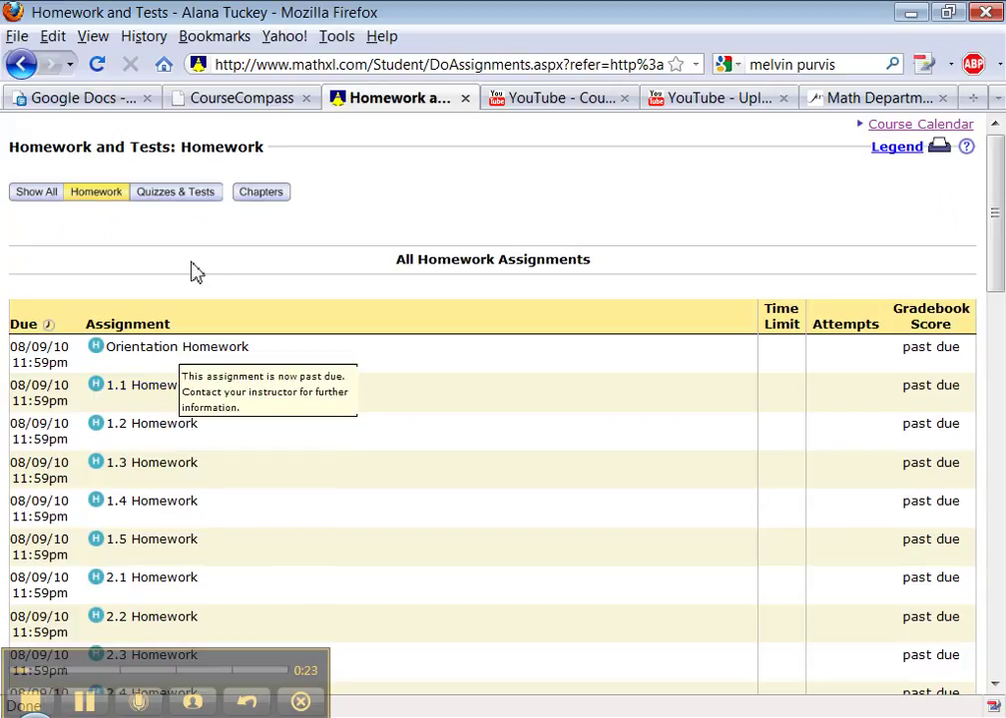
# Open Question 3.1.7 from Chapter 3, section 3.1 Measures of Central Tendency, in the course's Study Plan
pyautogui.click(257, 99)
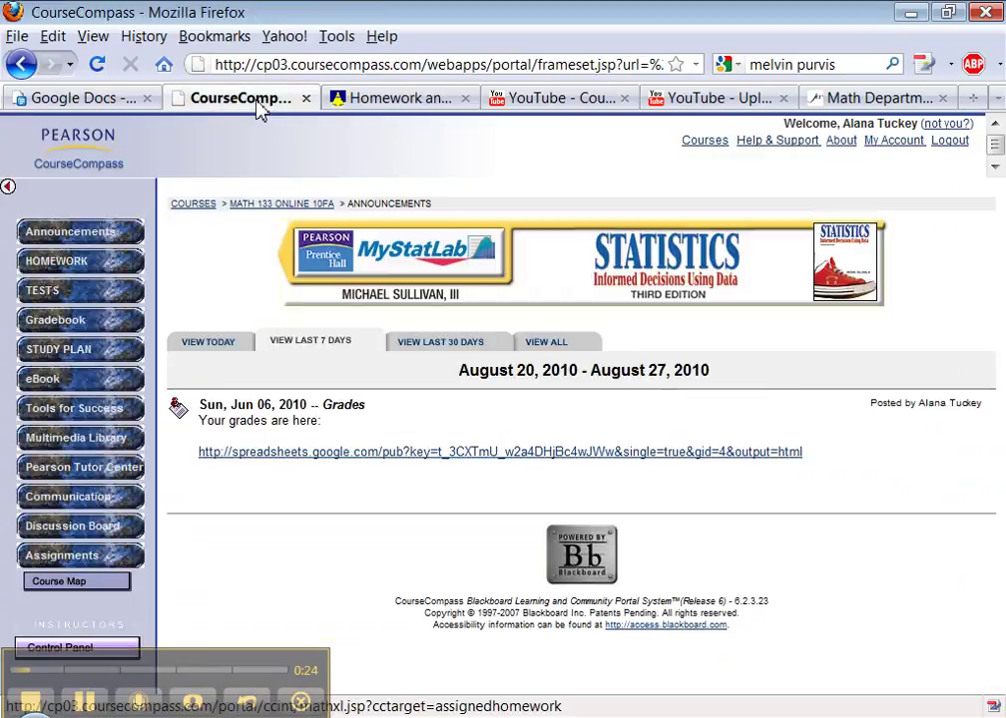
pyautogui.click(91, 351)
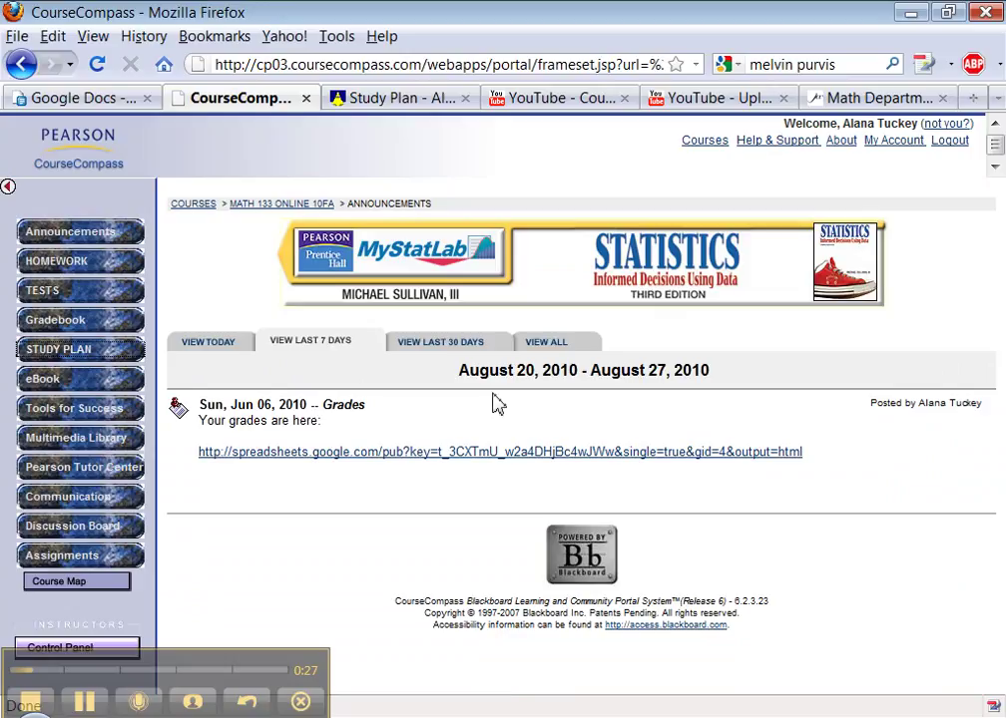
pyautogui.click(395, 99)
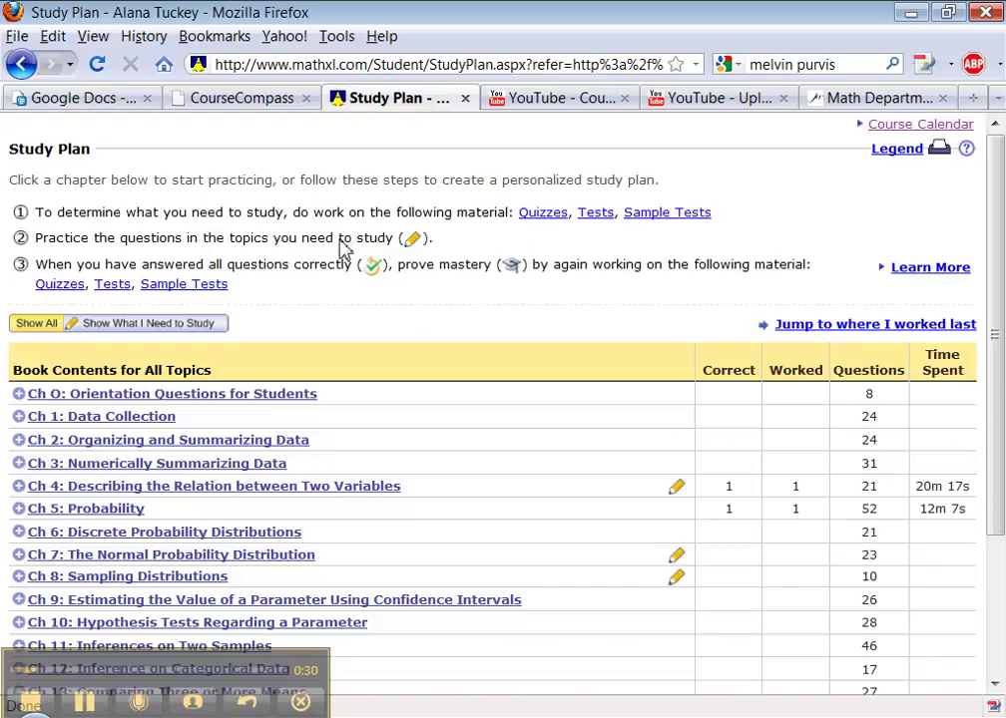
pyautogui.click(179, 473)
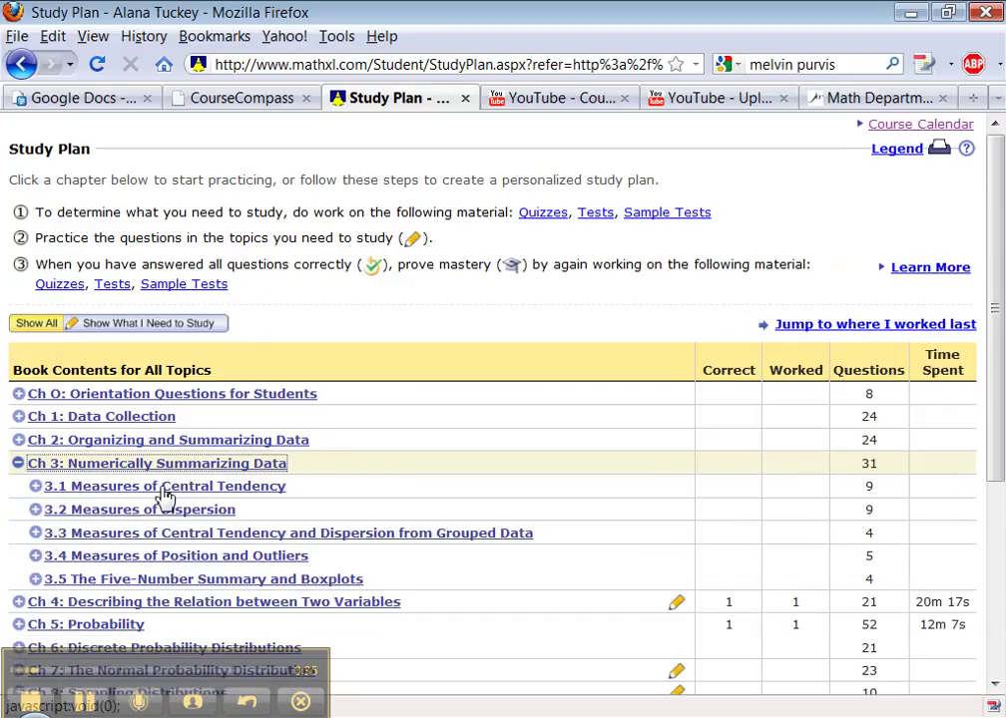
pyautogui.click(166, 493)
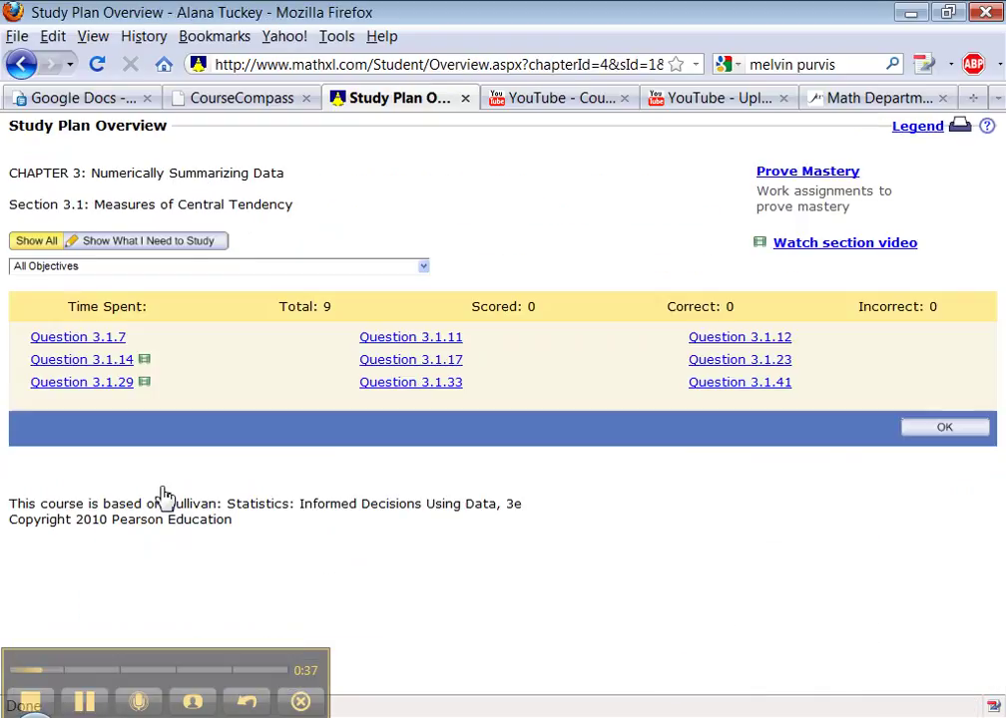
pyautogui.click(95, 341)
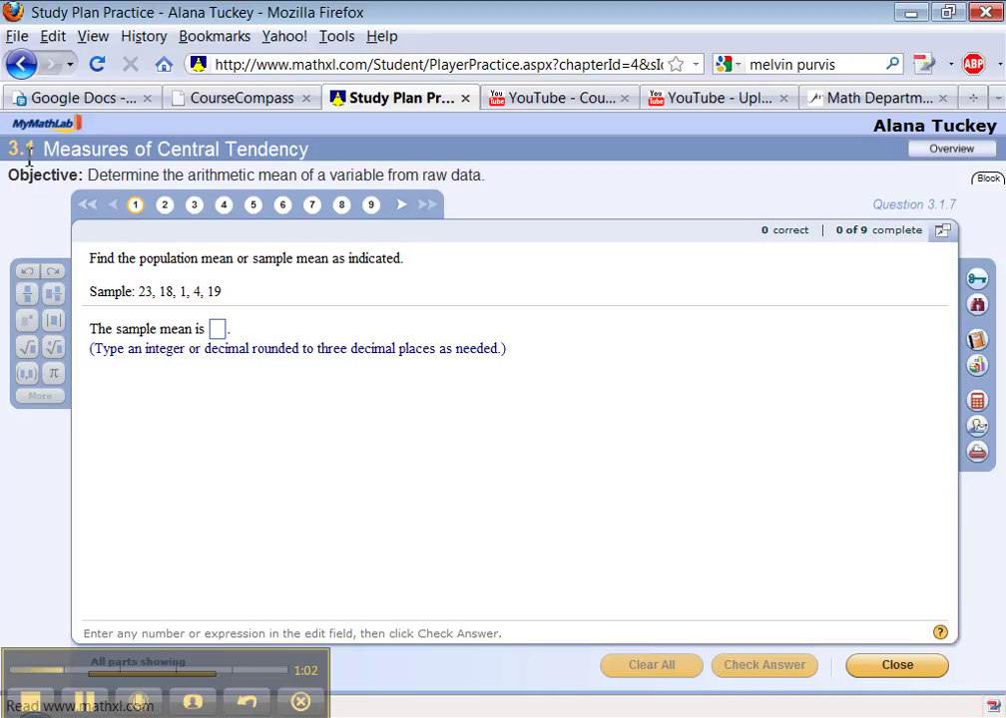
# Examine the exercise's section title, its objective and the question number
pyautogui.moveTo(28, 155); pyautogui.dragTo(272, 155)
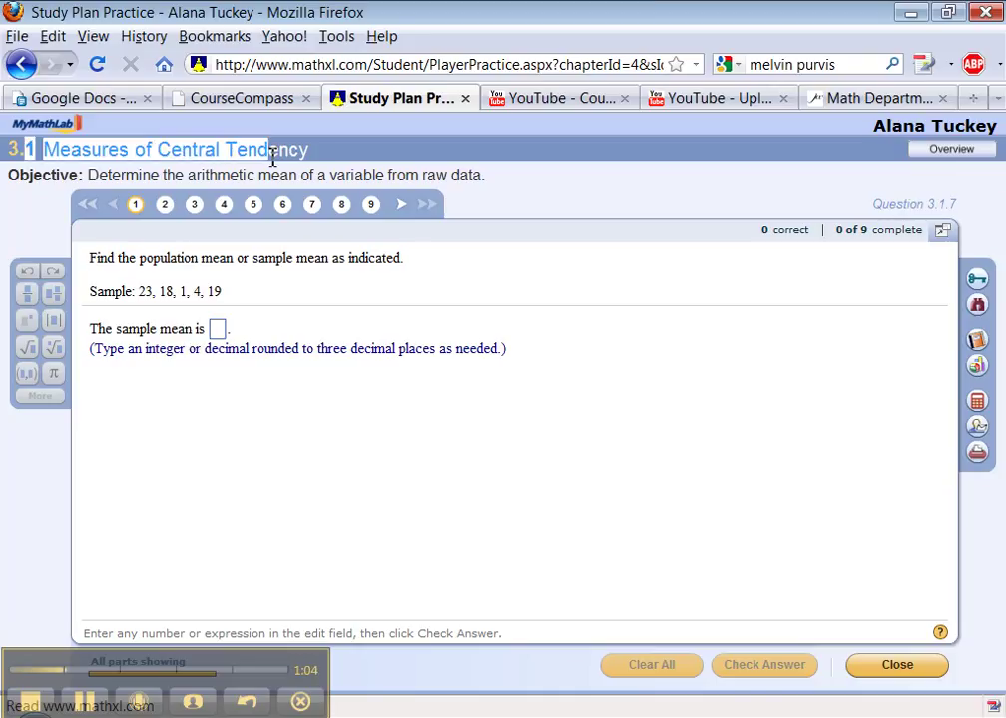
pyautogui.doubleClick(208, 177)
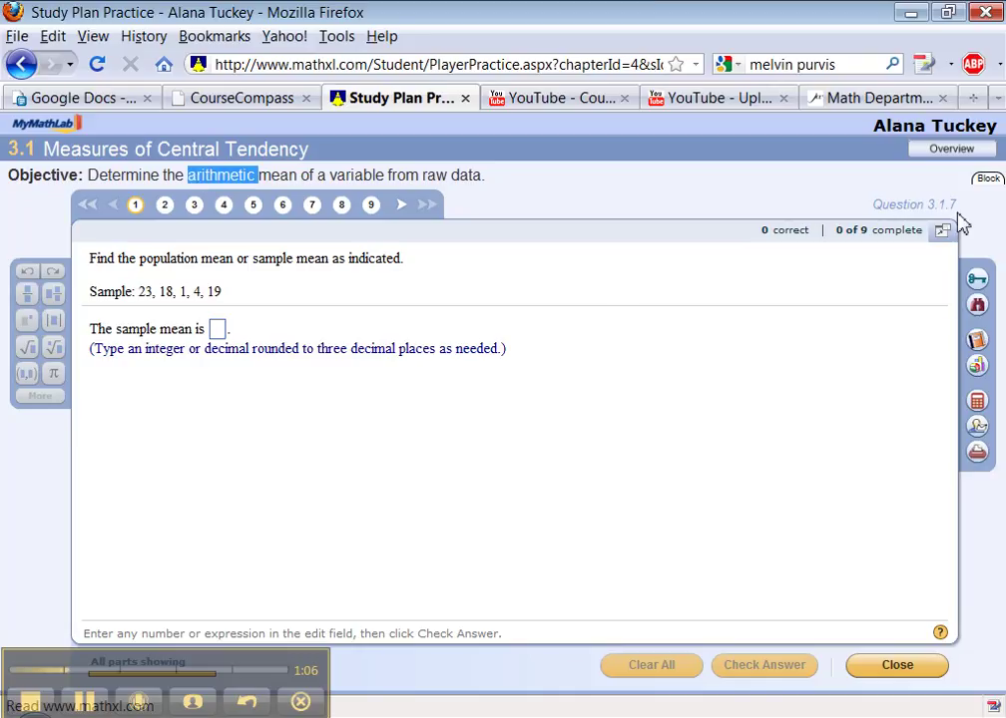
pyautogui.click(902, 206)
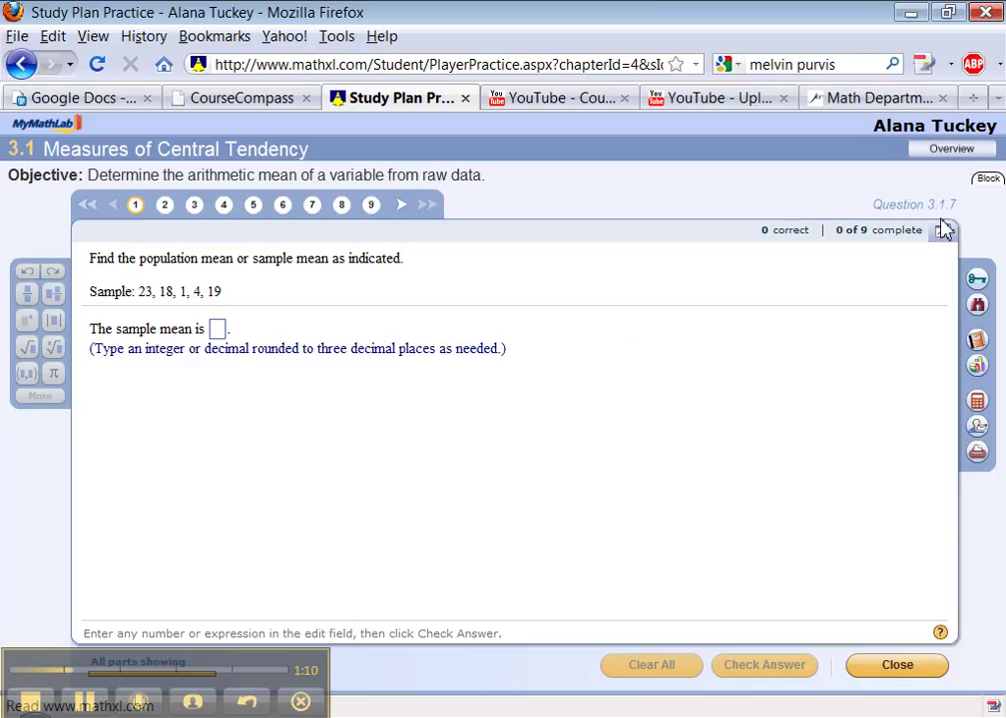
# Submit 20 as the sample mean for Question 3.1.7 and dismiss the feedback
pyautogui.click(215, 336)
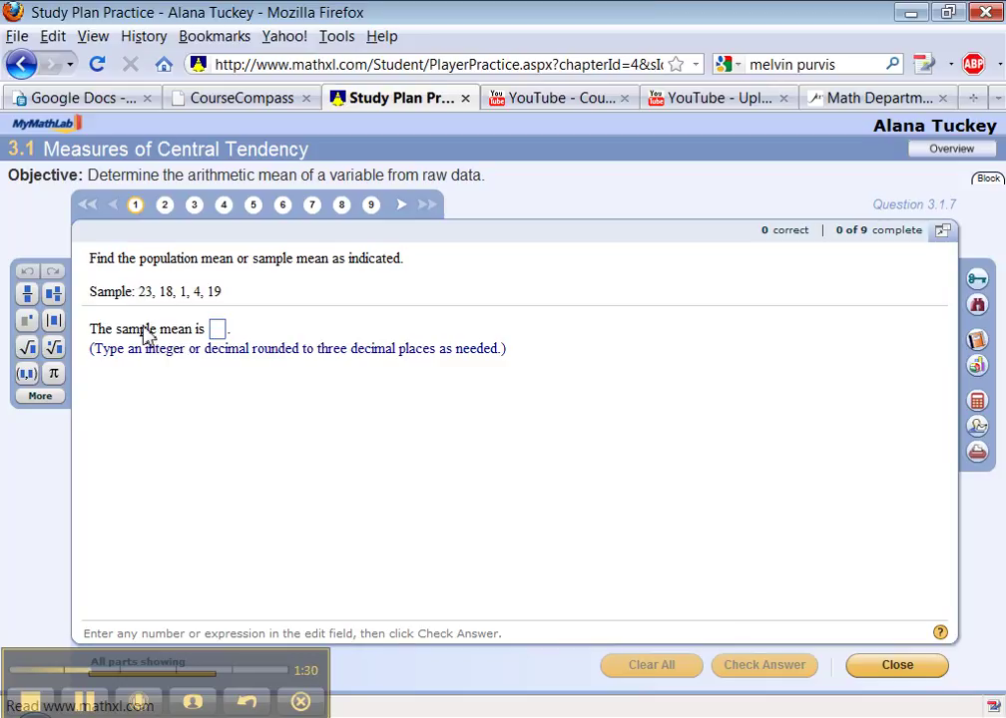
pyautogui.write('20')
pyautogui.press('Return')
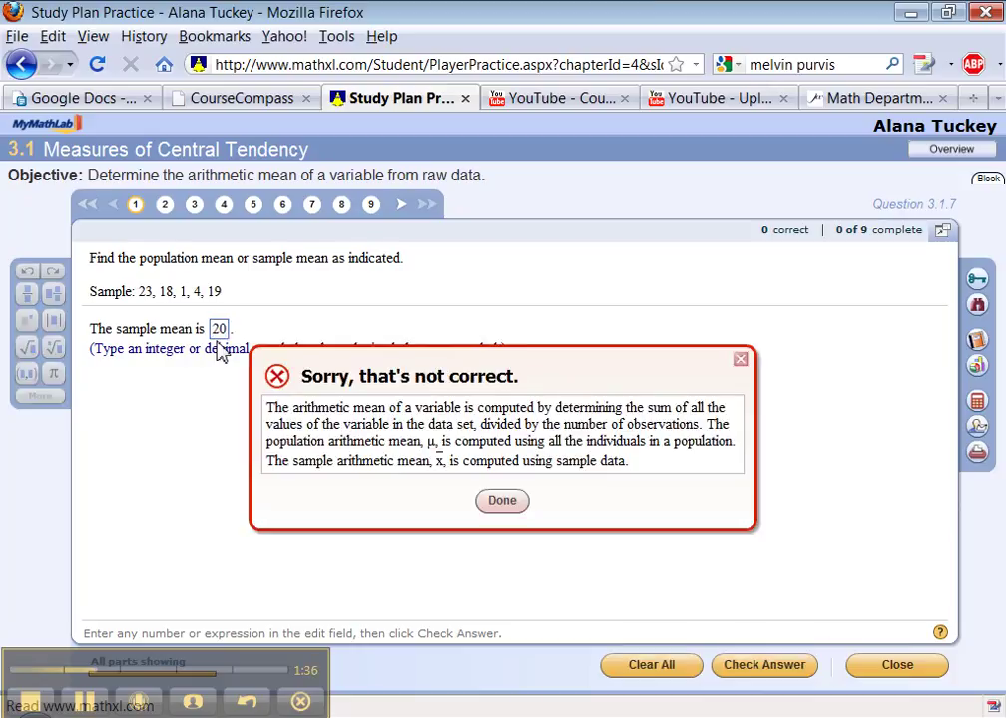
pyautogui.press('Return')
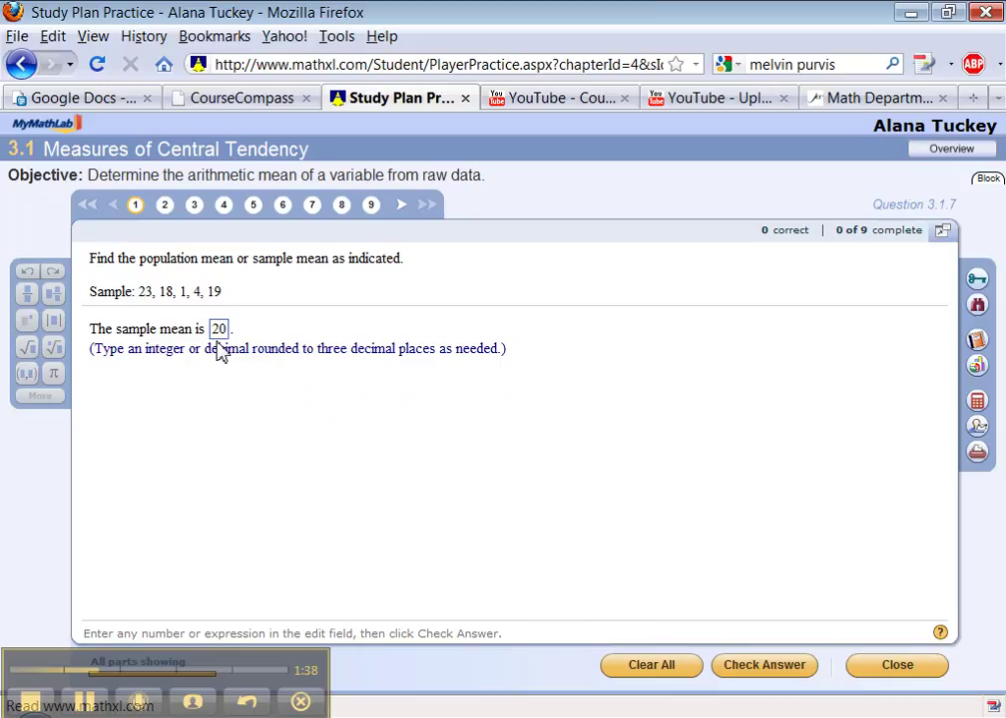
# Use up the remaining attempts on Question 3.1.7 with the wrong sample mean and inspect the marked answer
pyautogui.click(228, 334)
pyautogui.press('Return')
pyautogui.press('Return')
pyautogui.press('Return')
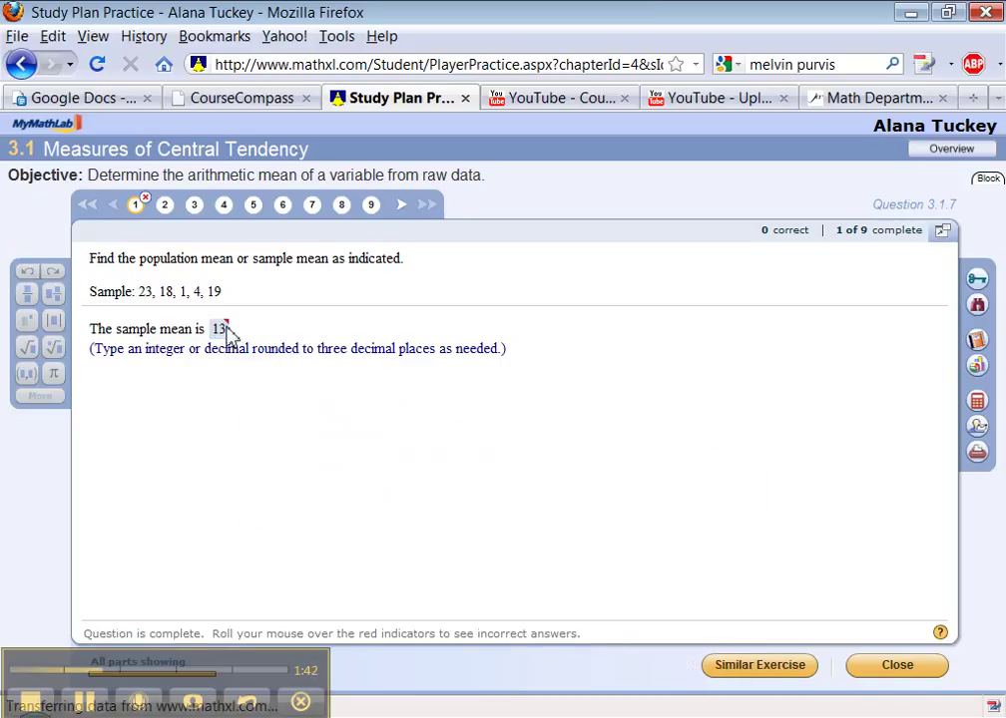
pyautogui.moveTo(226, 334)
# Load a similar exercise for Question 3.1.7 and submit 13 as its sample mean
pyautogui.click(761, 670)
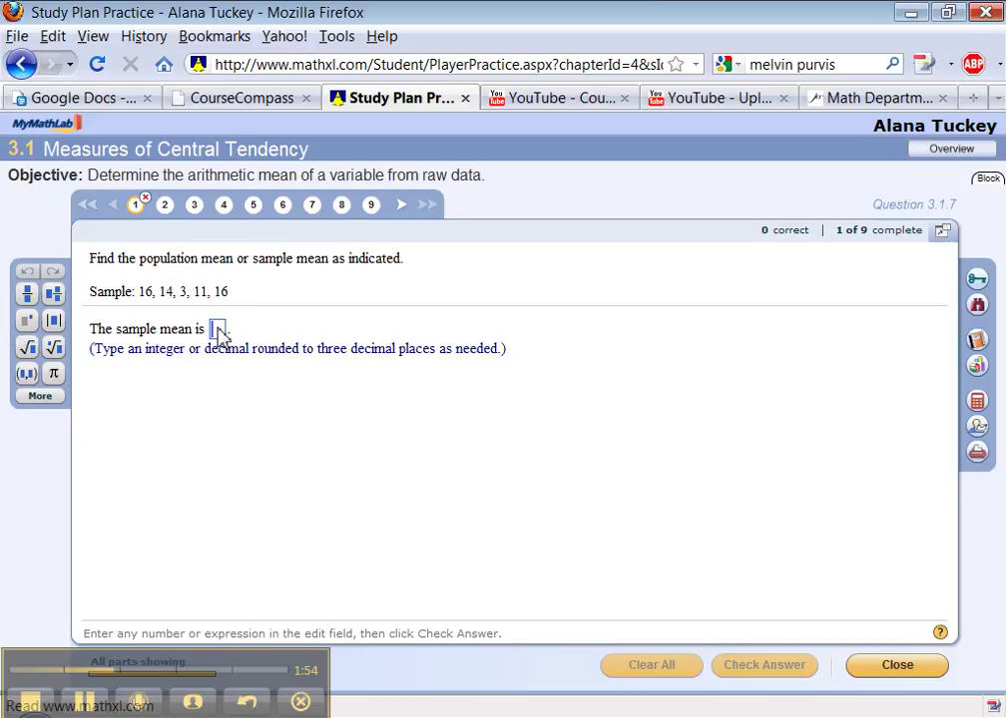
pyautogui.write('11')
pyautogui.press('Return')
pyautogui.press('Return')
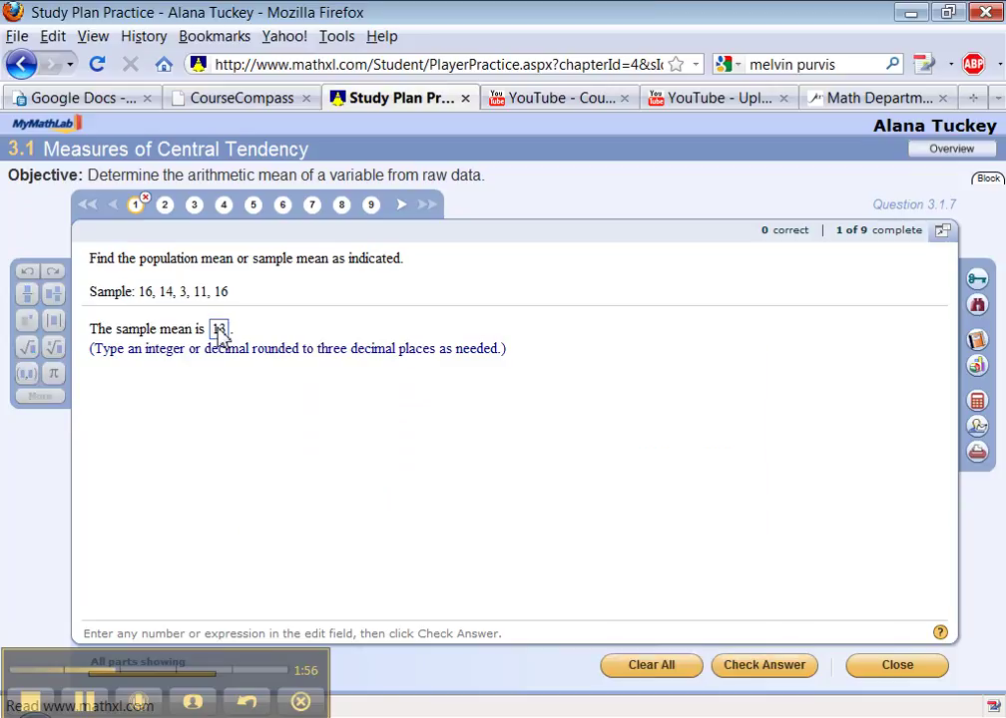
pyautogui.press('BackSpace')
pyautogui.write('3')
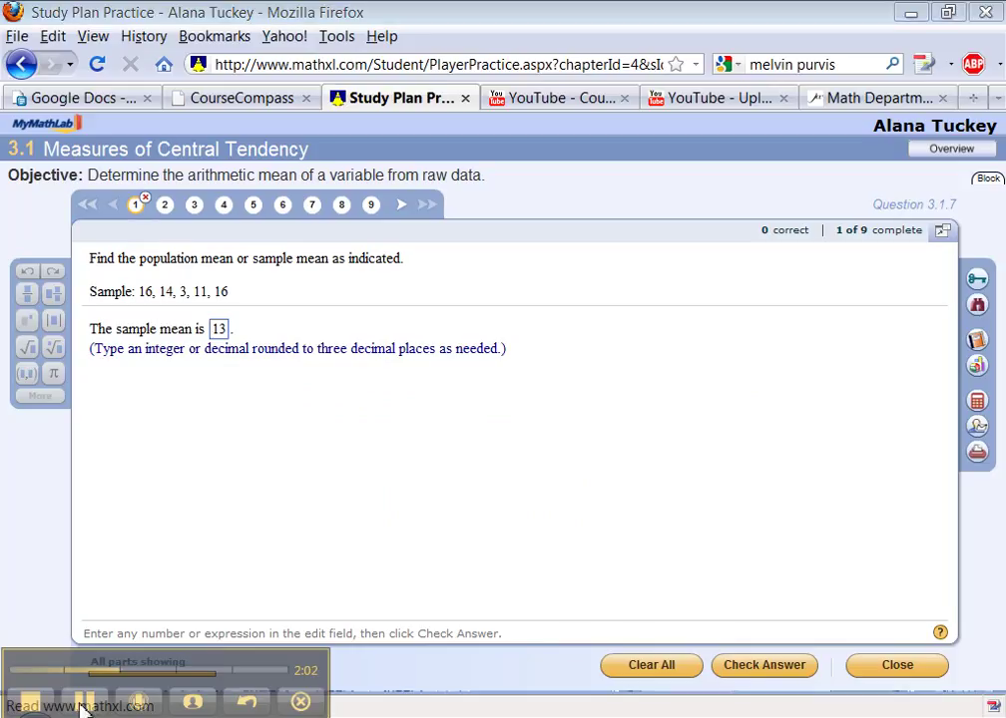
# Change the sample mean answer to 12, submit it and dismiss the feedback
pyautogui.doubleClick(217, 331)
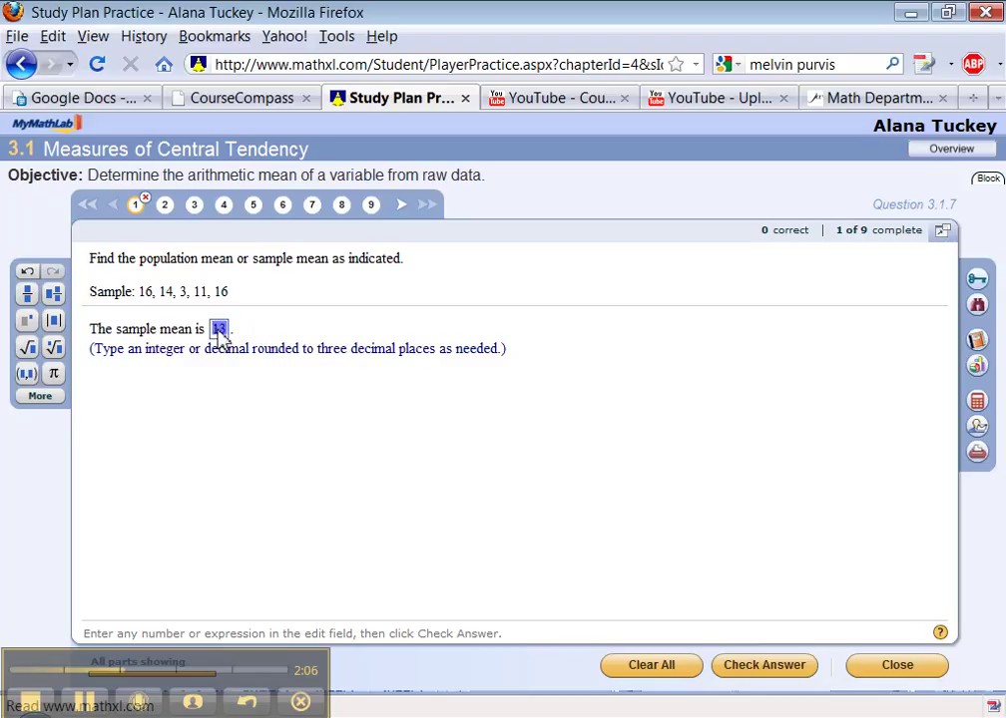
pyautogui.press('Return')
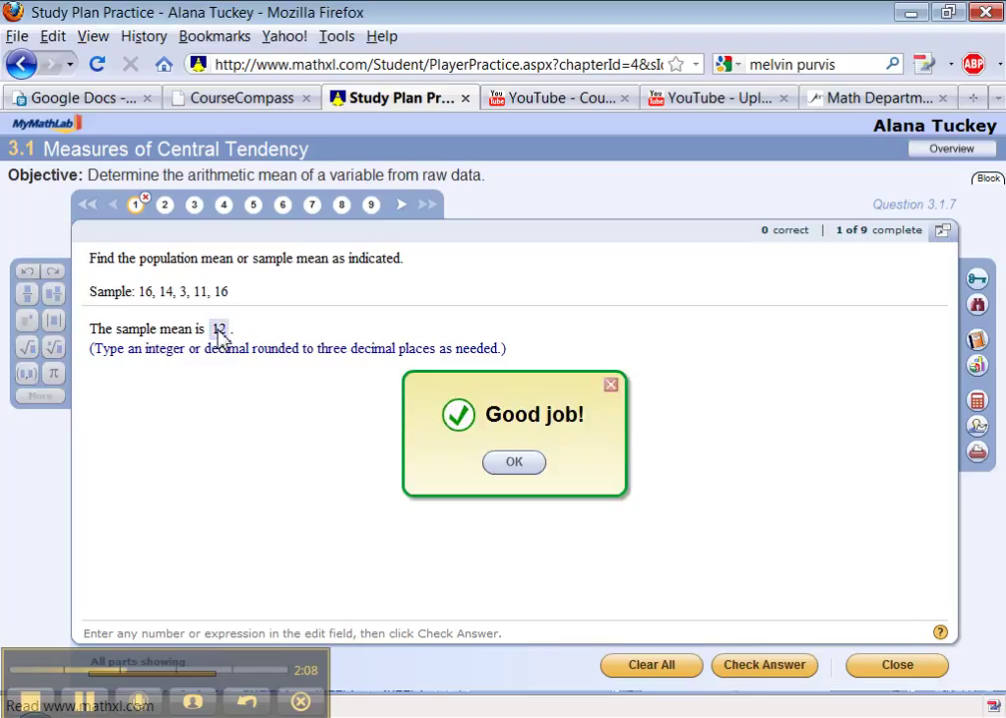
pyautogui.press('Return')
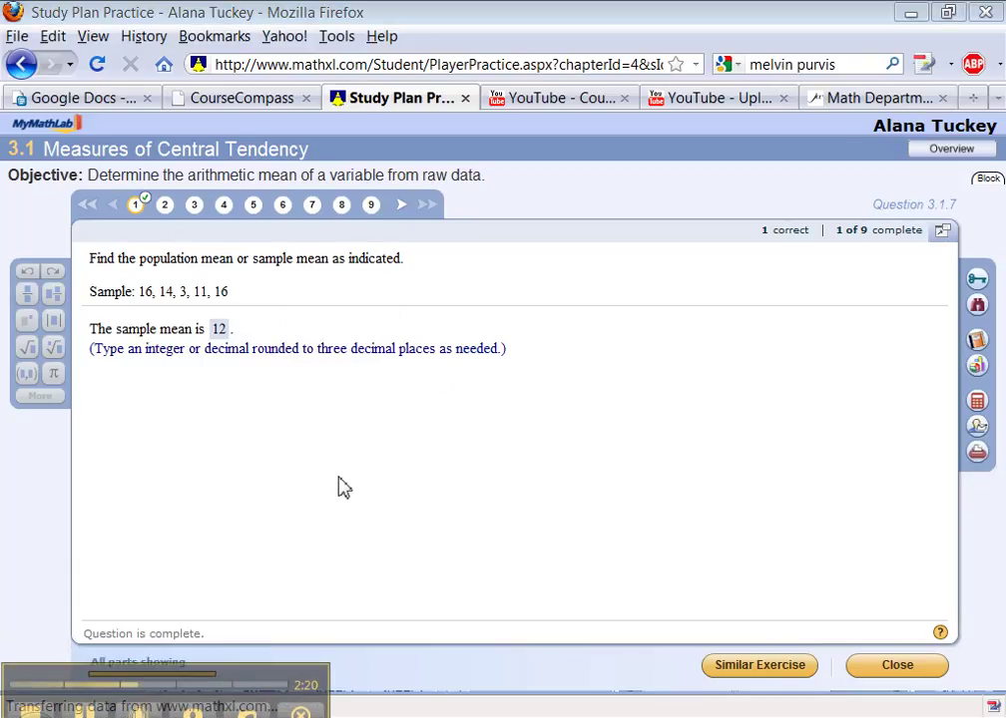
# Go to Question 3.1.12, read through the first parts of Help Me Solve This, and close the guided help
pyautogui.click(166, 206)
pyautogui.click(198, 207)
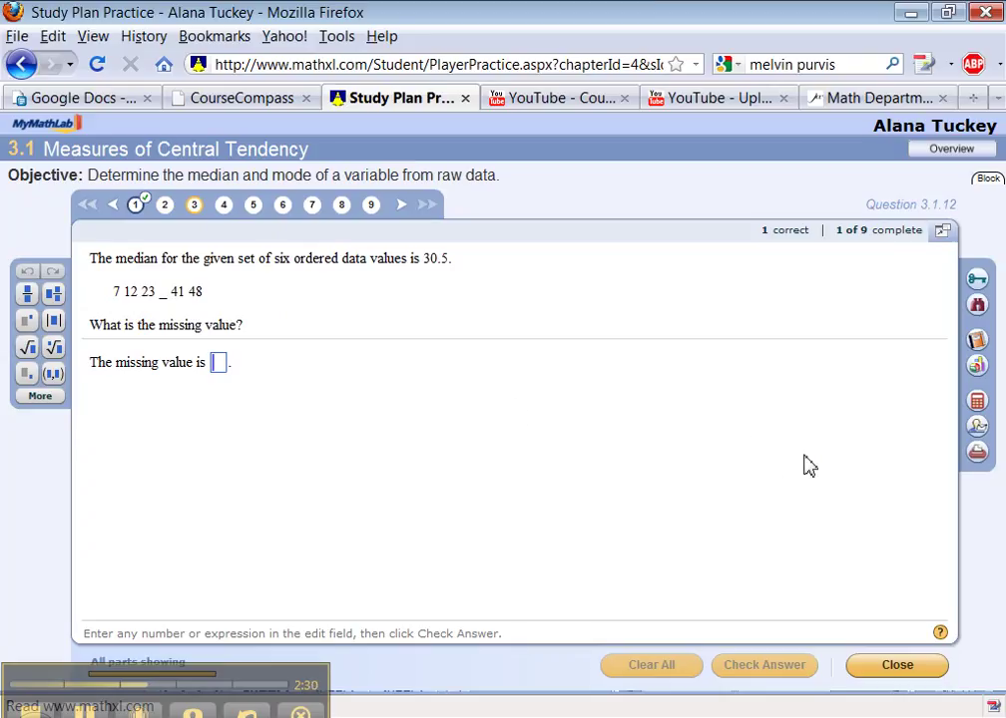
pyautogui.click(978, 276)
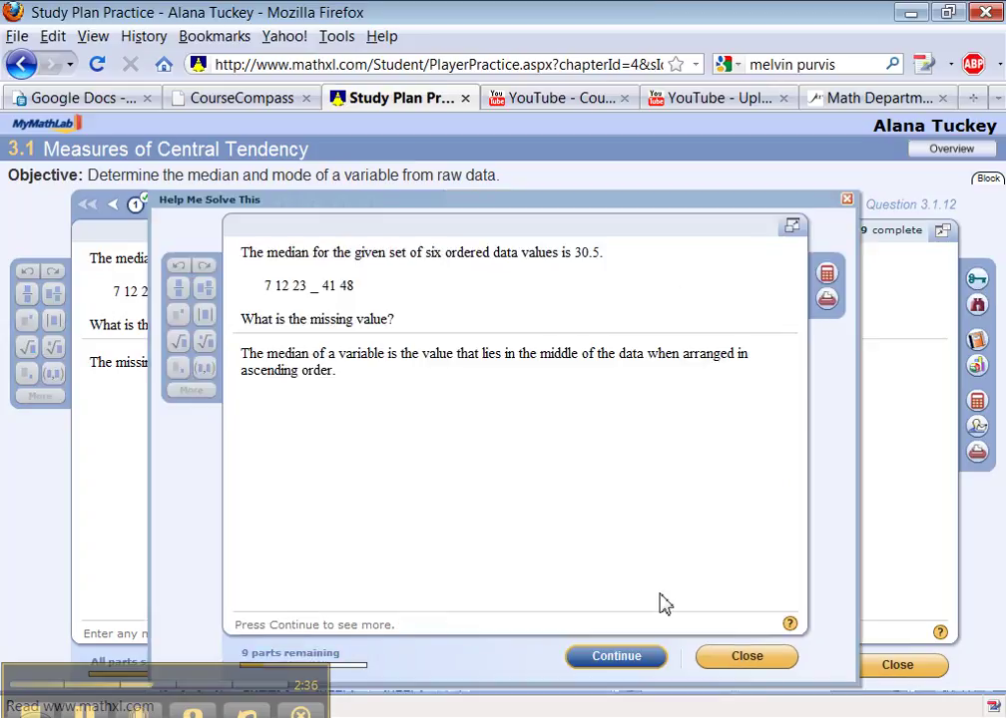
pyautogui.click(625, 661)
pyautogui.click(618, 661)
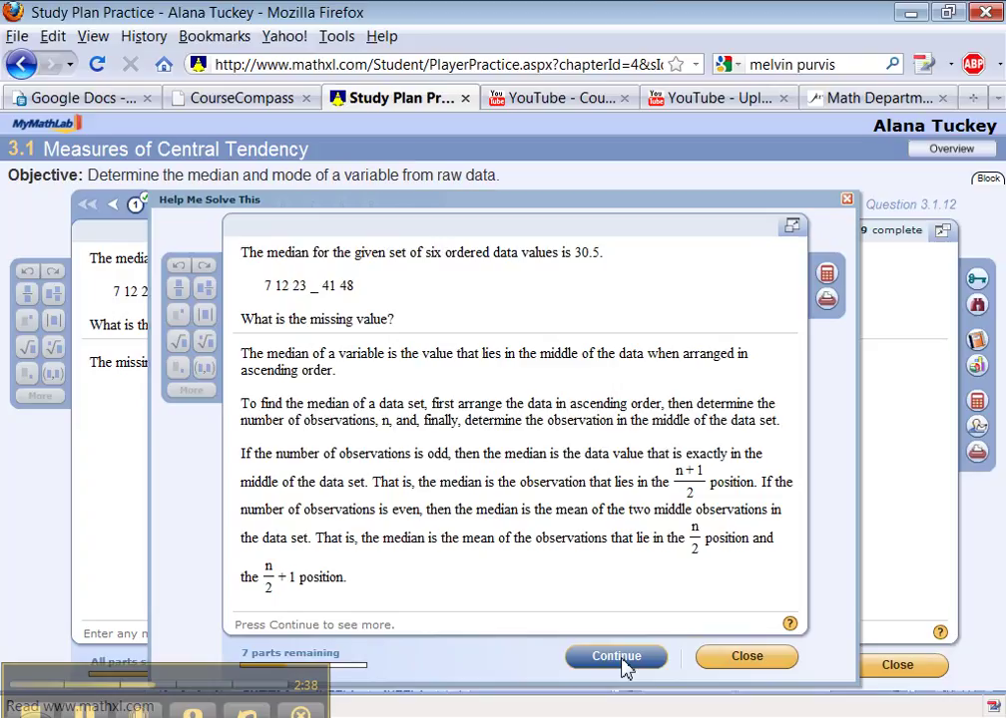
pyautogui.click(621, 667)
pyautogui.click(765, 655)
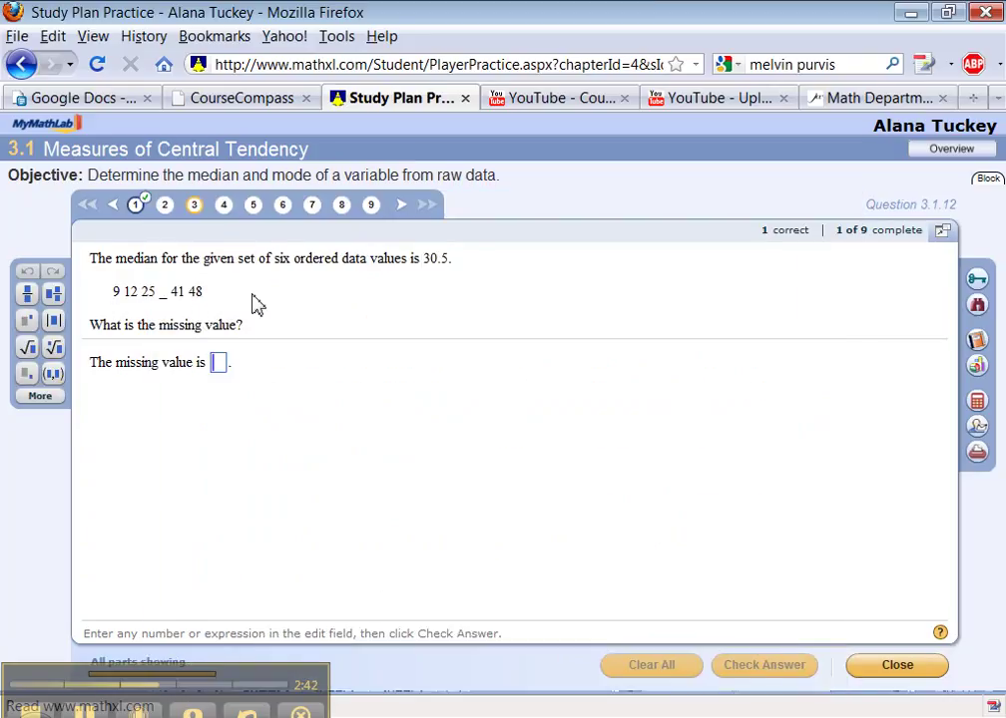
# View a worked example for Question 3.1.12, read through several of its parts, and close it
pyautogui.click(978, 306)
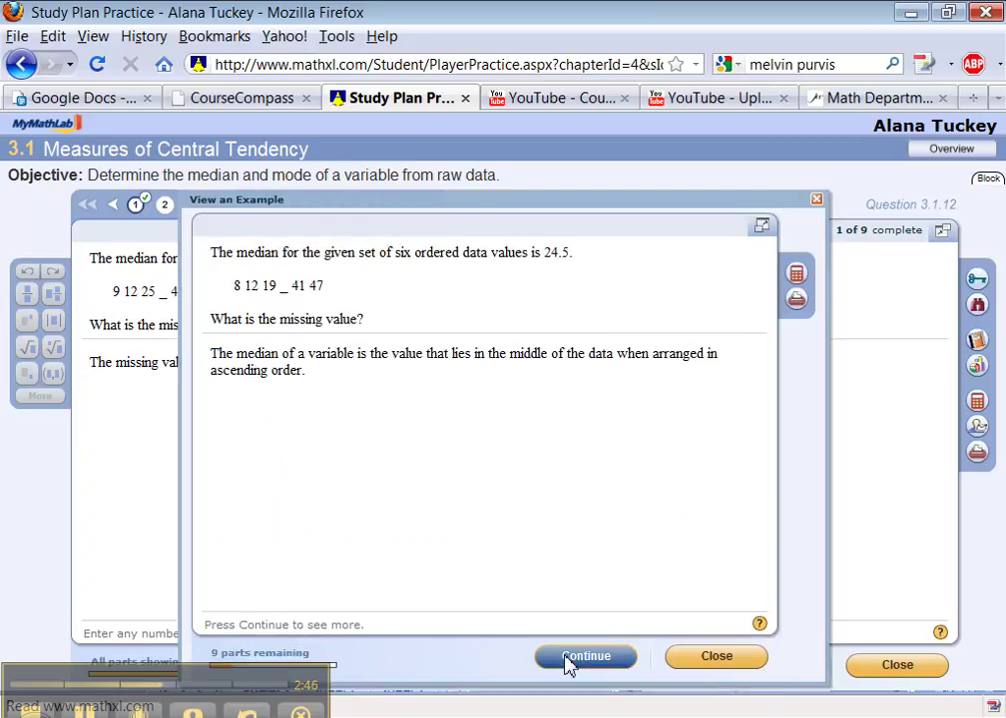
pyautogui.click(568, 665)
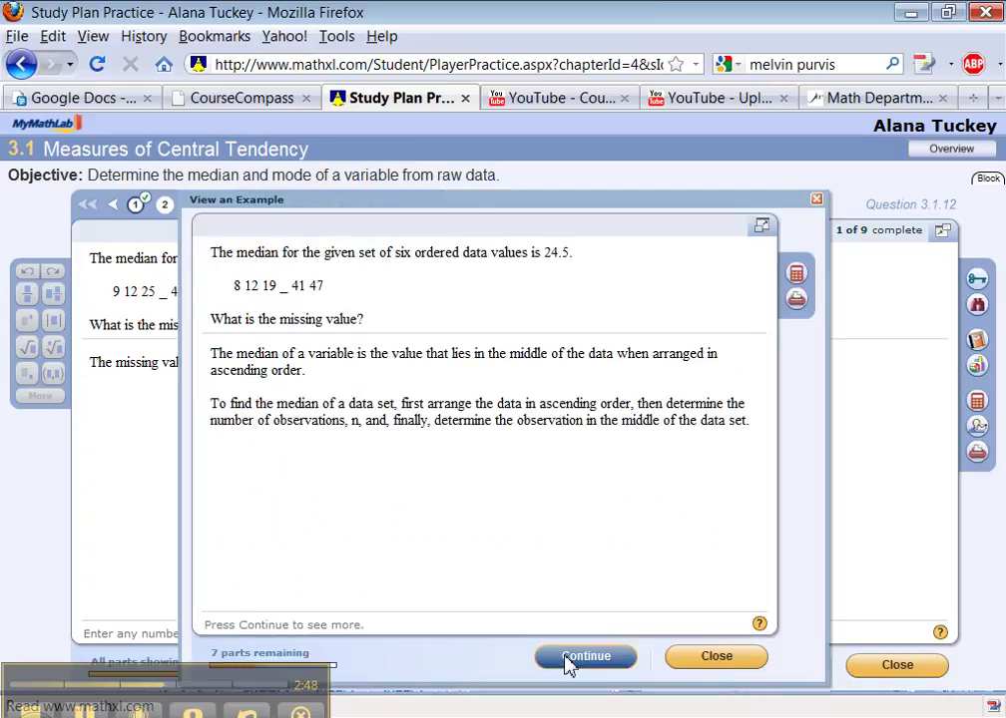
pyautogui.click(568, 665)
pyautogui.click(569, 665)
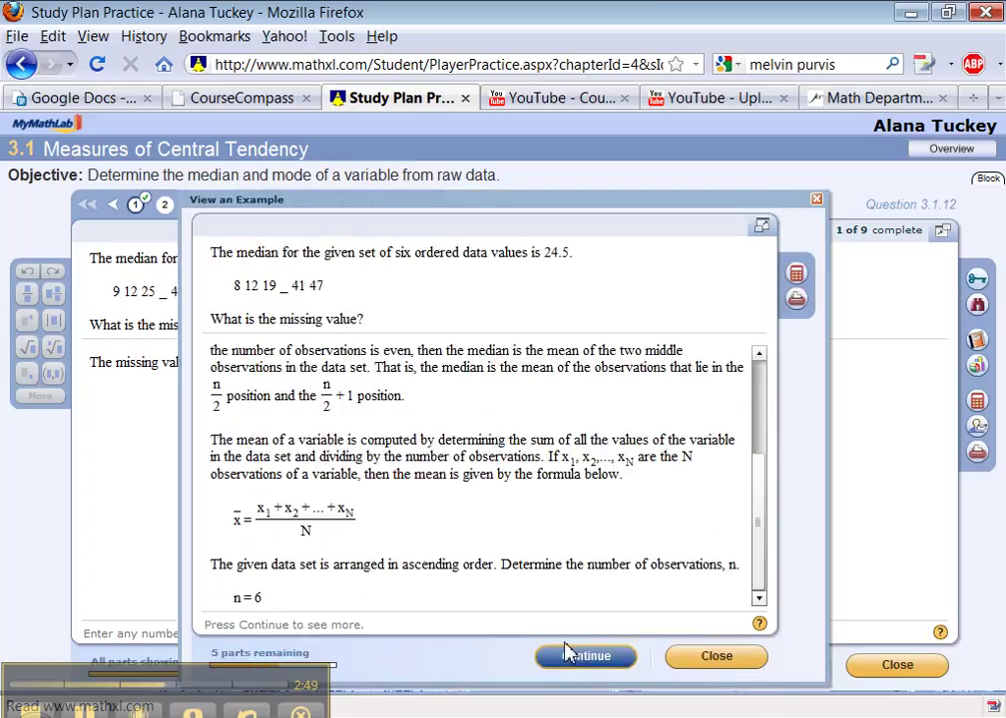
pyautogui.click(706, 665)
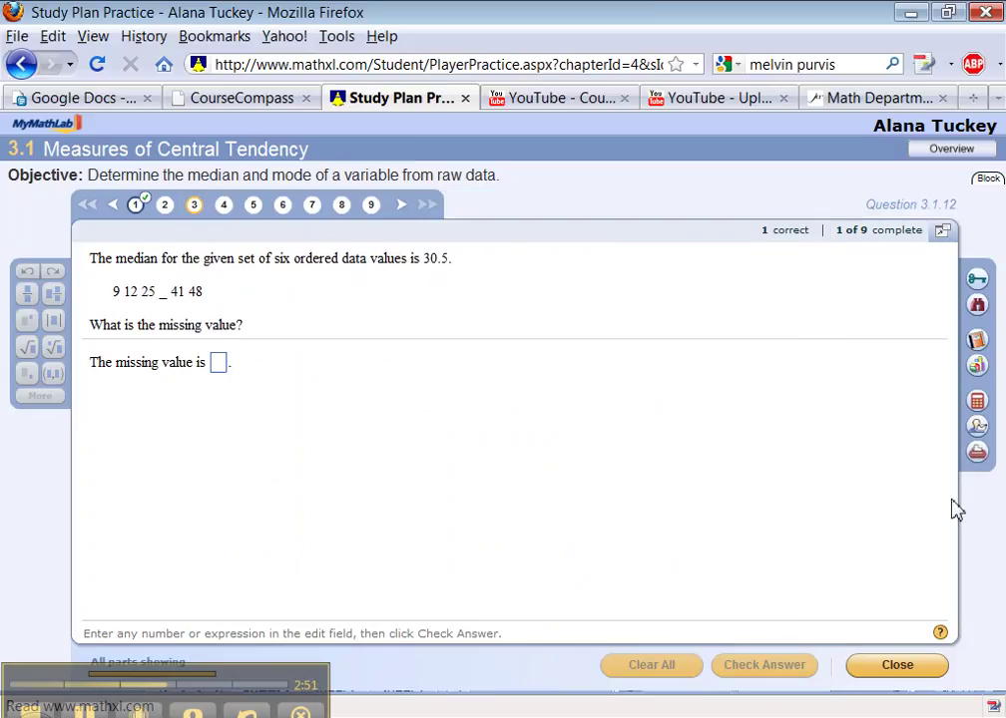
# Read the textbook page on section 3.1 Measures of Central Tendency for this question and close the textbook
pyautogui.click(977, 342)
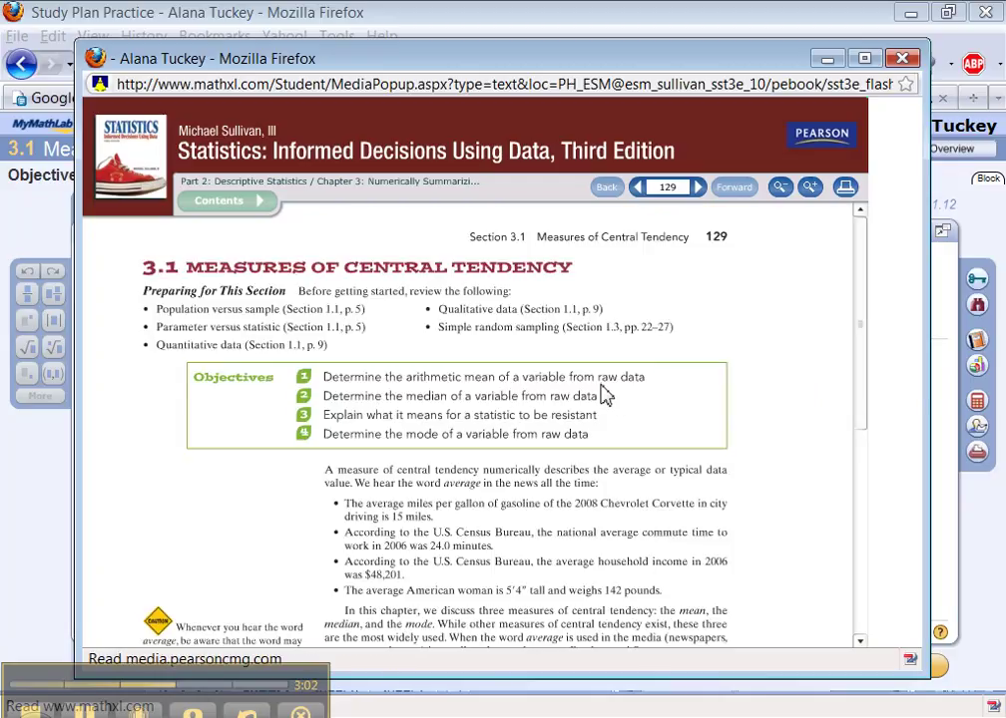
pyautogui.click(858, 624)
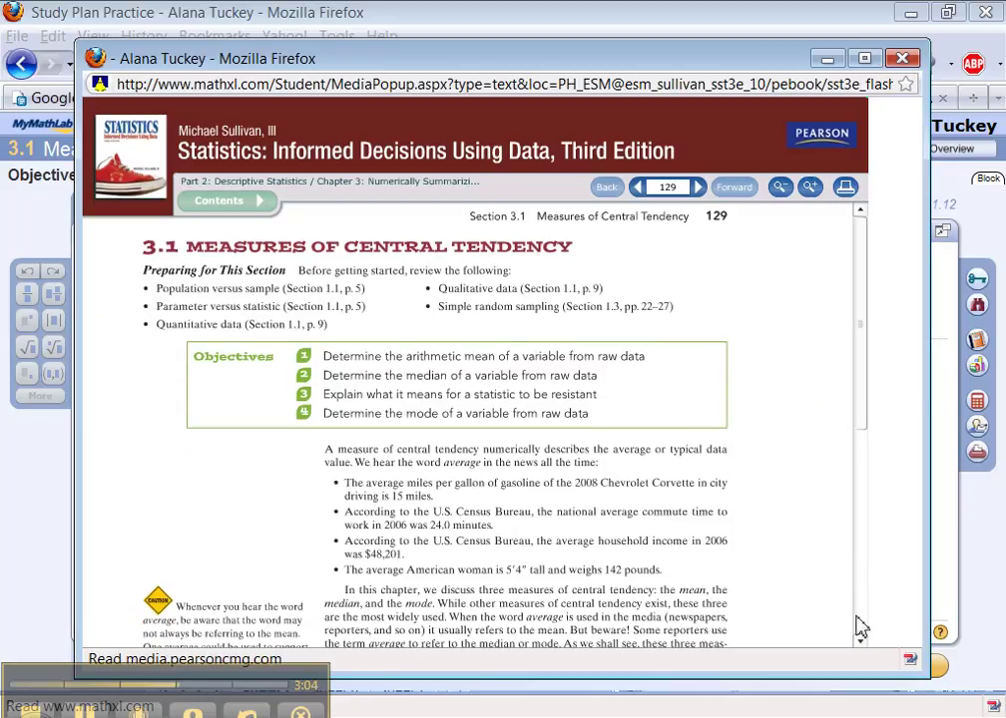
pyautogui.click(901, 58)
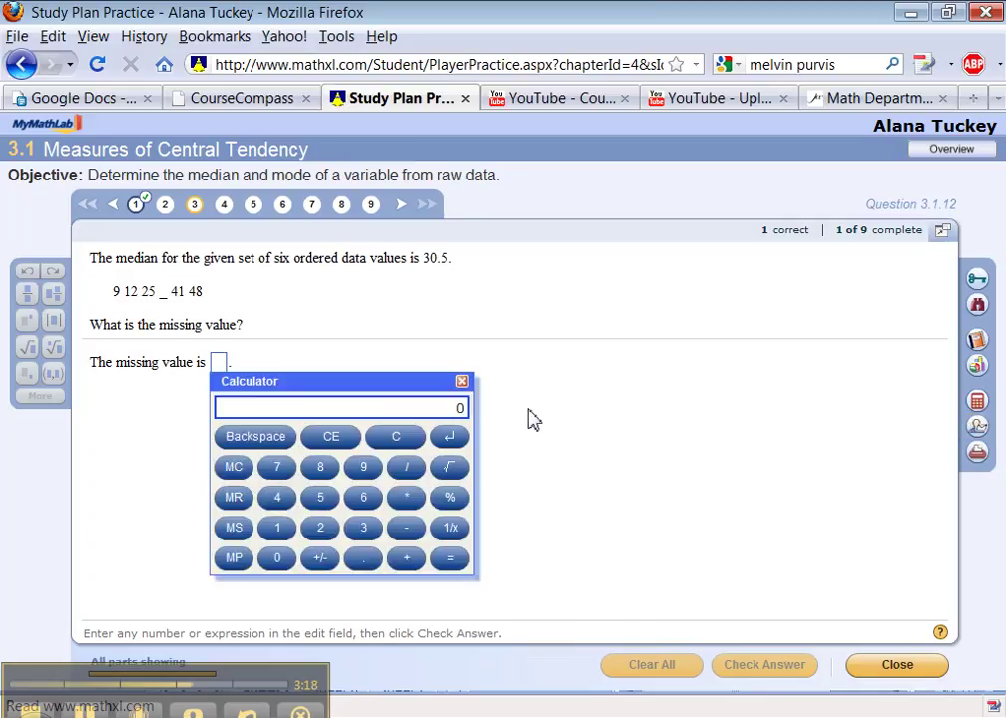
# Calculate 19 times 2 with the on-screen calculator and close the calculator
pyautogui.click(278, 529)
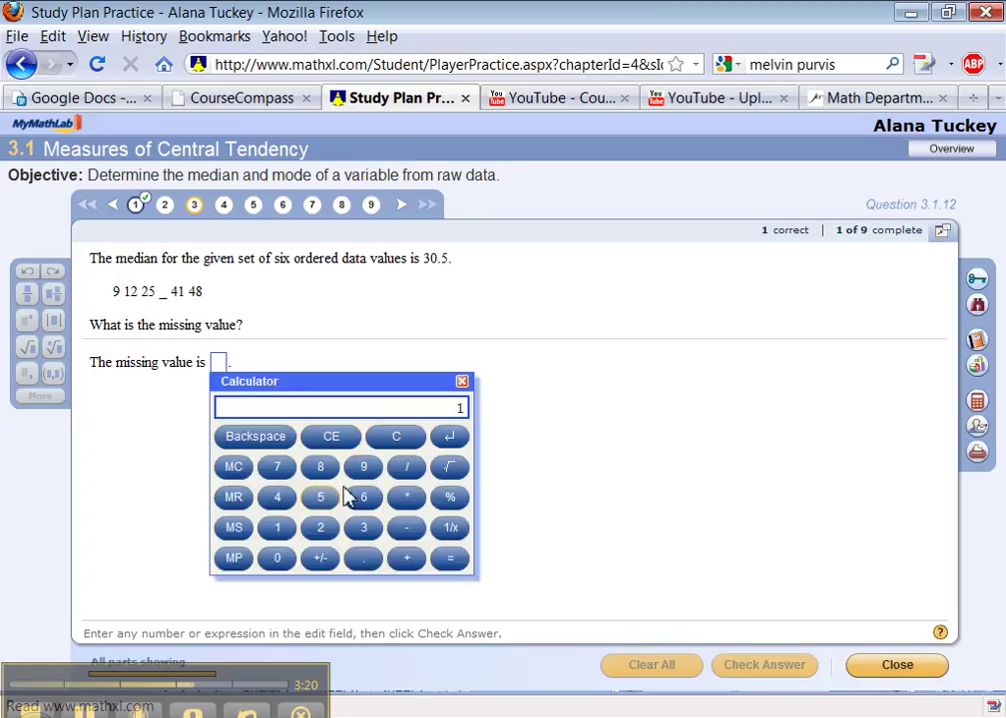
pyautogui.click(406, 497)
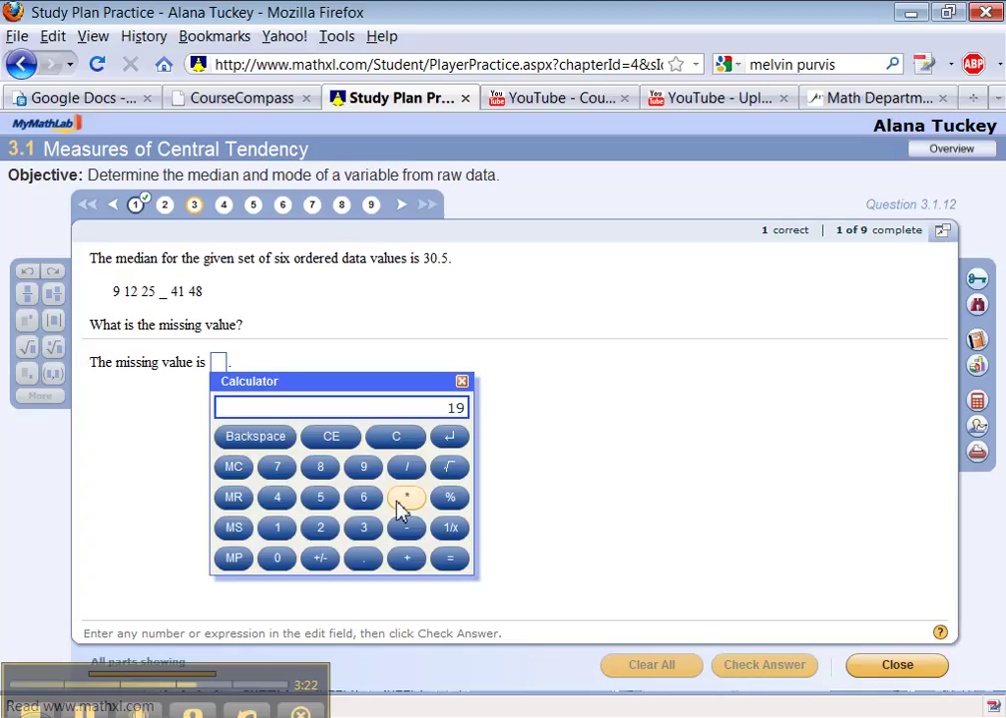
pyautogui.click(320, 528)
pyautogui.click(456, 566)
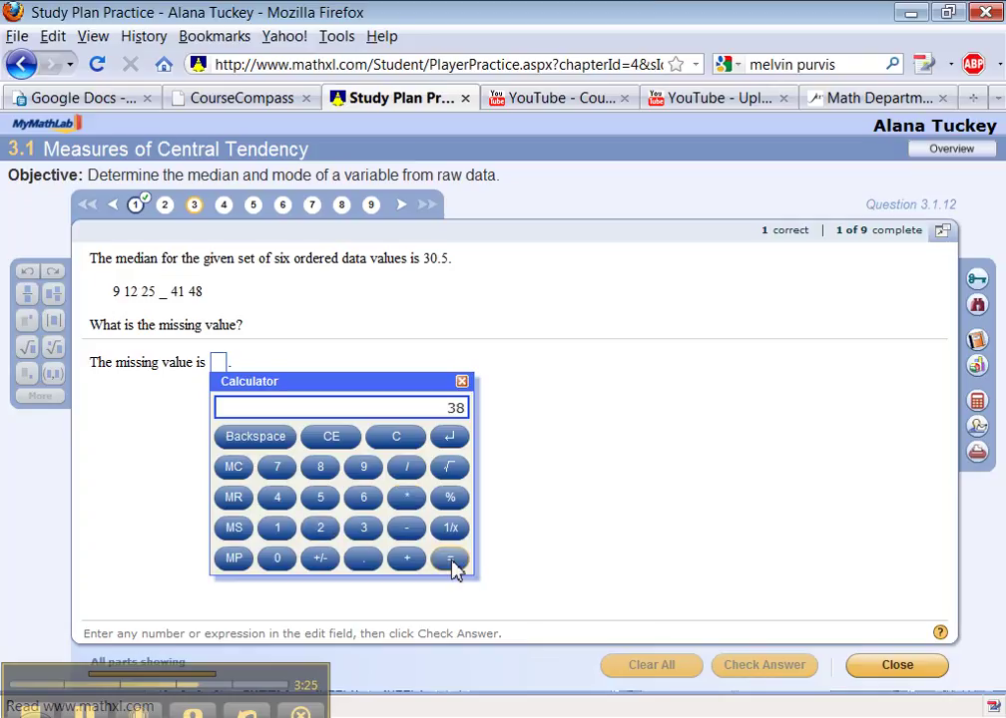
pyautogui.click(462, 382)
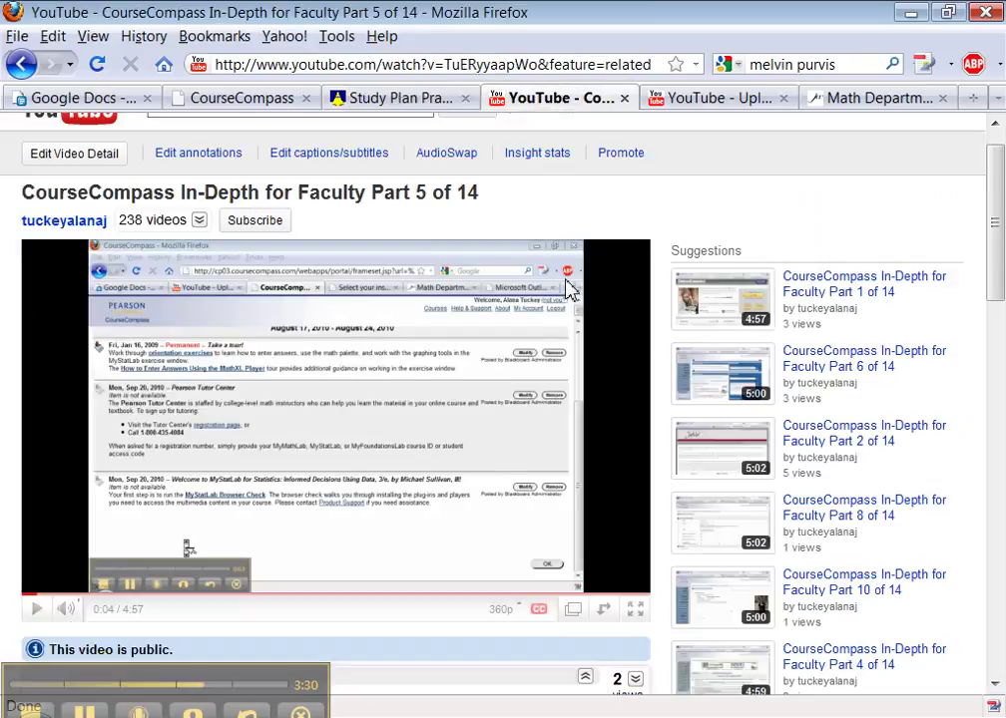
# Switch to YouTube, view the playlists on the account's own channel, and return to the Study Plan Practice page
pyautogui.scroll(-3, 864, 417)
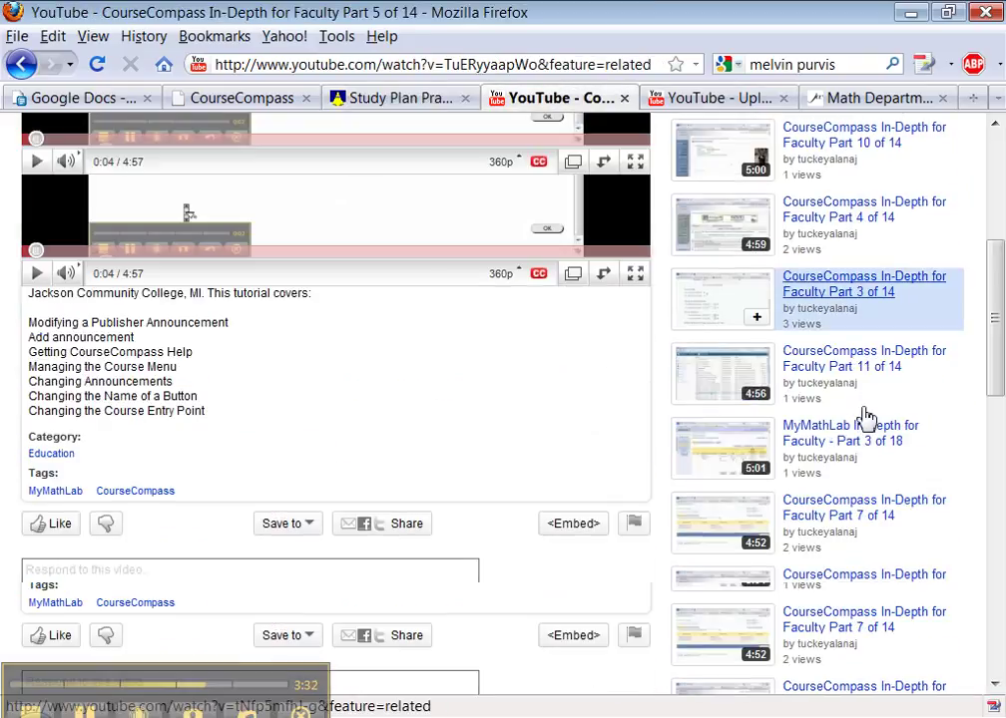
pyautogui.scroll(10, 546, 372)
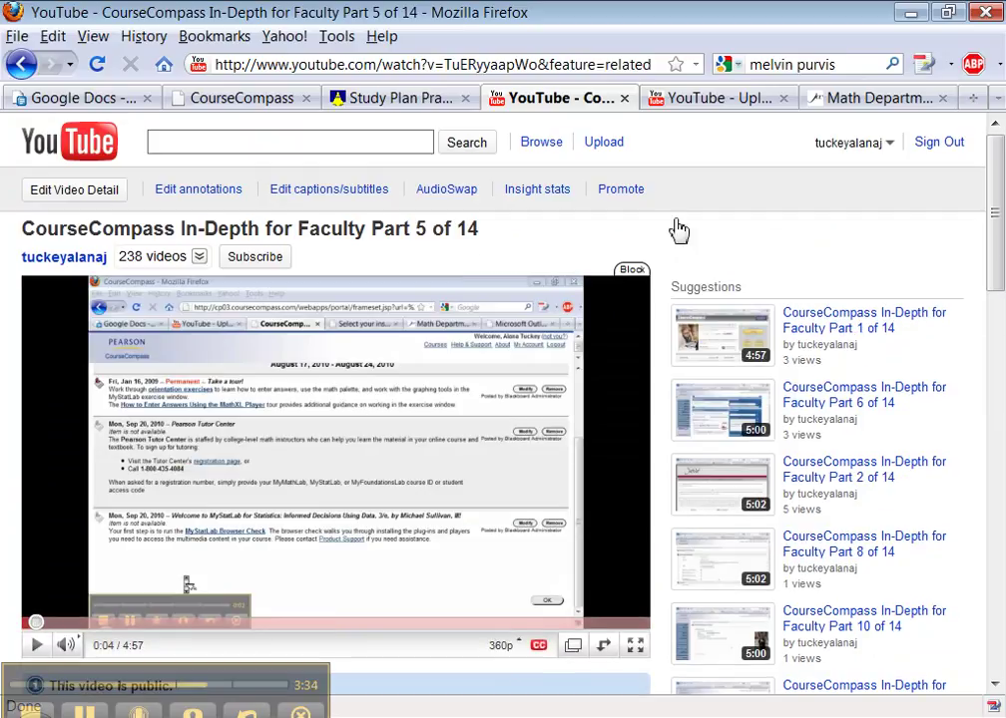
pyautogui.click(846, 147)
pyautogui.click(771, 170)
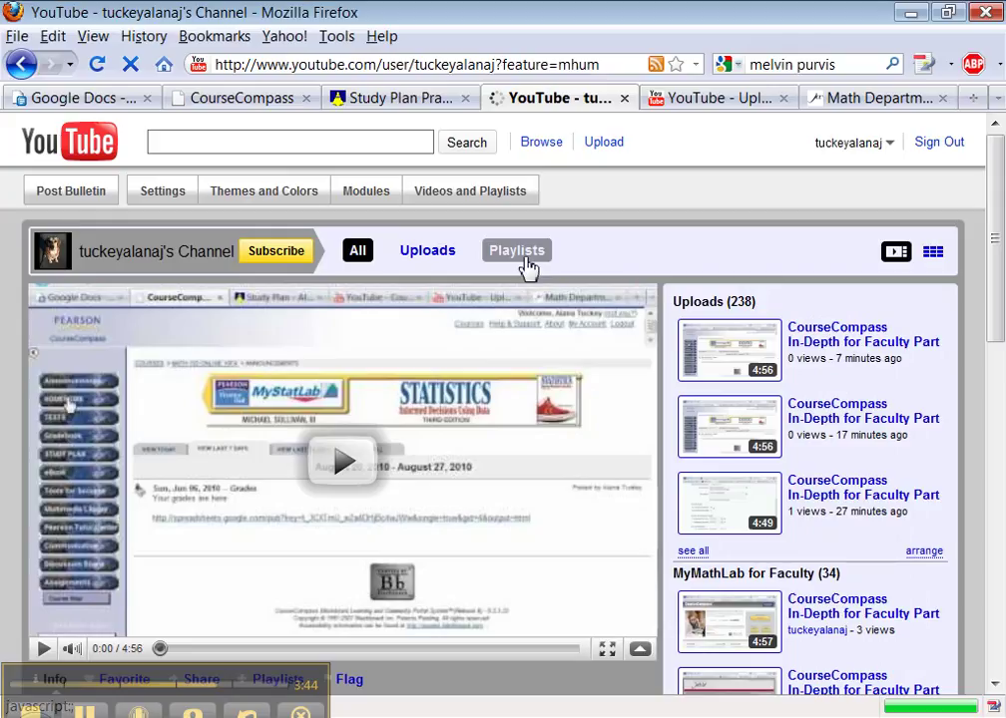
pyautogui.click(517, 251)
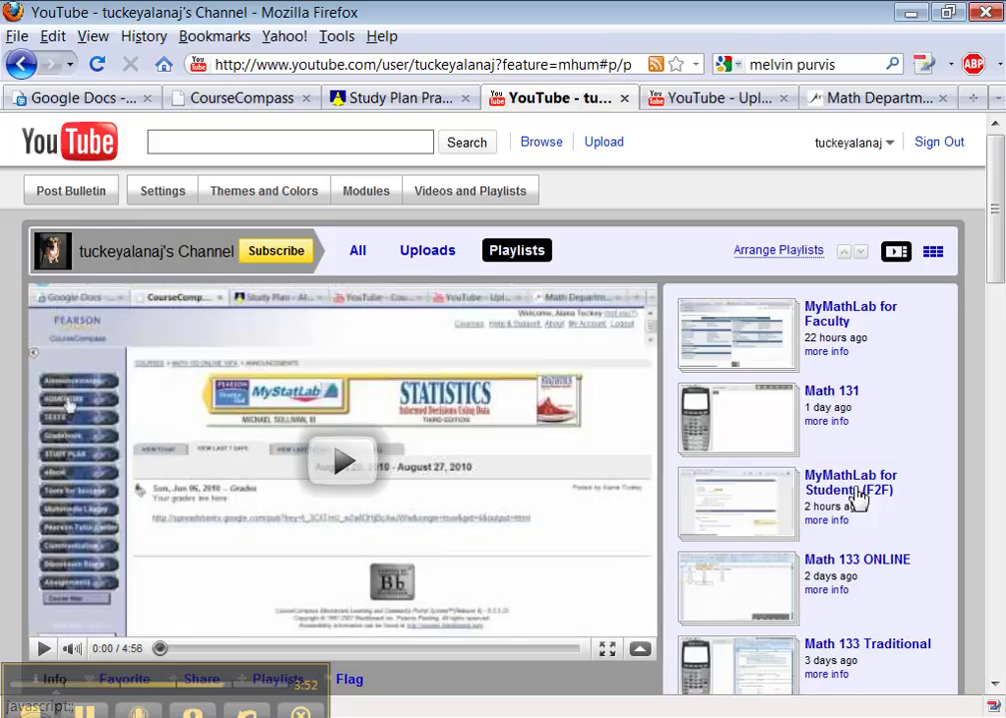
pyautogui.click(693, 108)
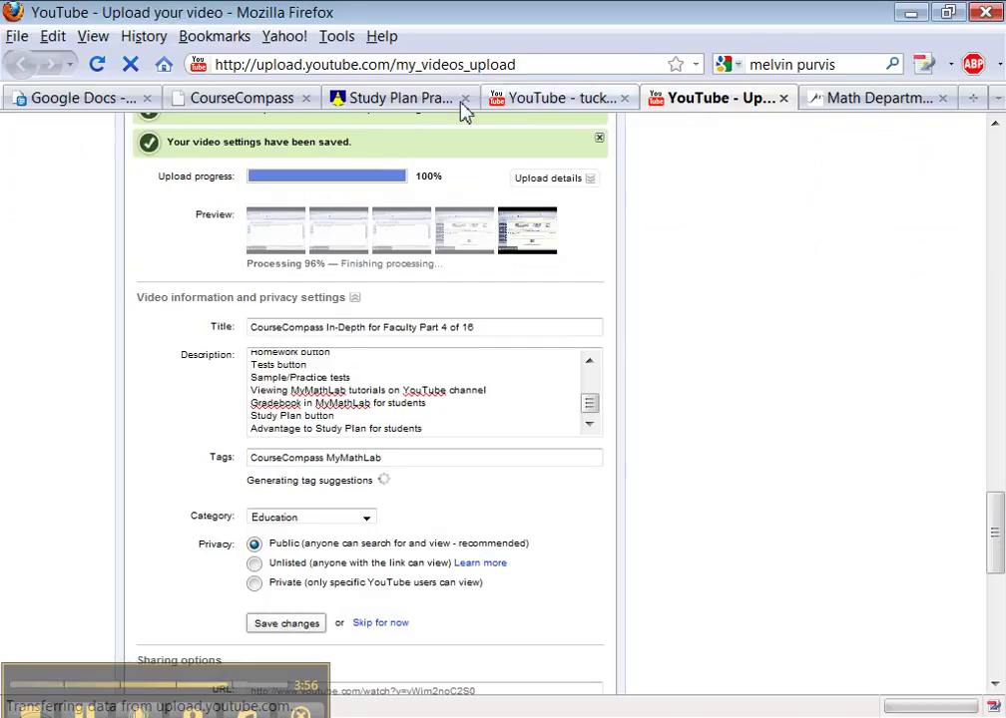
pyautogui.click(397, 98)
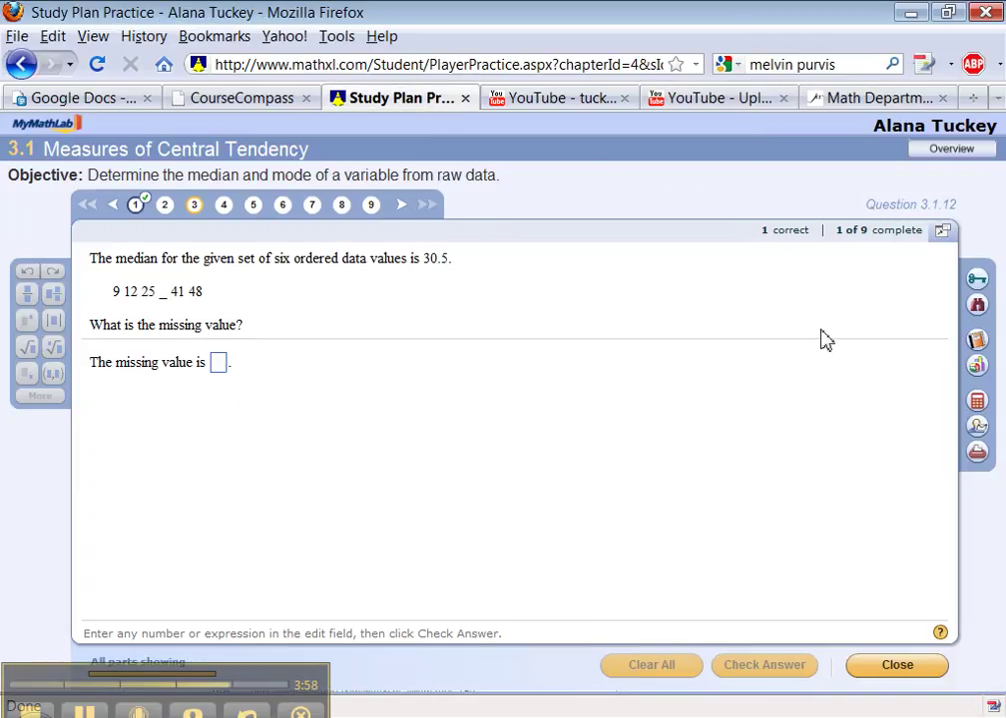
# Draft an Ask My Instructor message reading "I don't understand..." for Question 3.1.12 and close the form without sending it
pyautogui.click(978, 429)
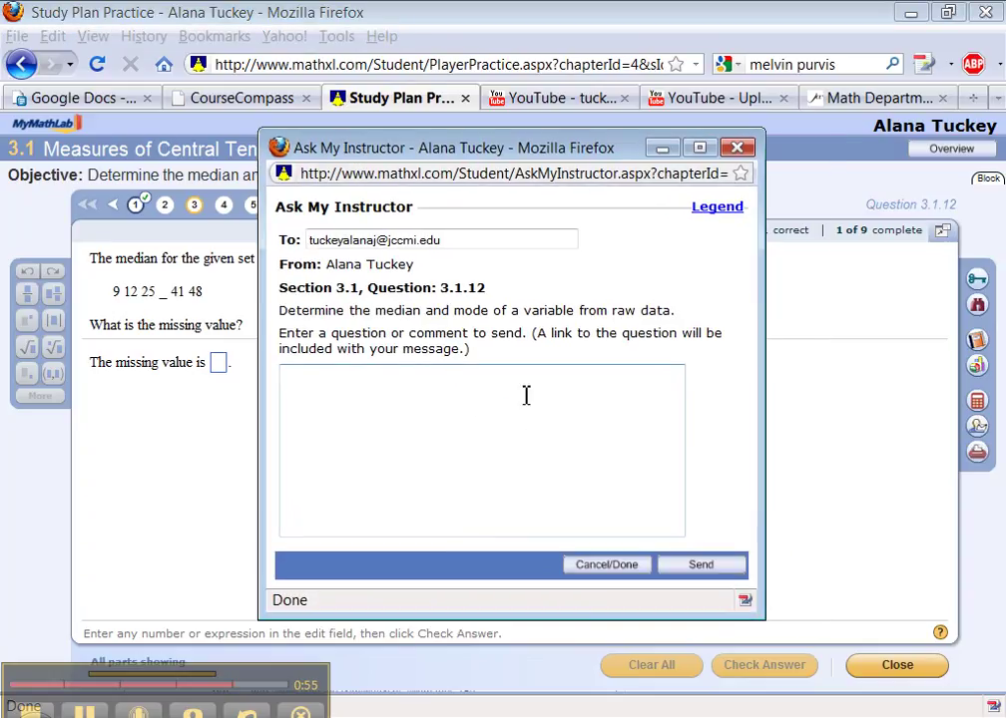
pyautogui.click(392, 434)
pyautogui.write("I don't understna")
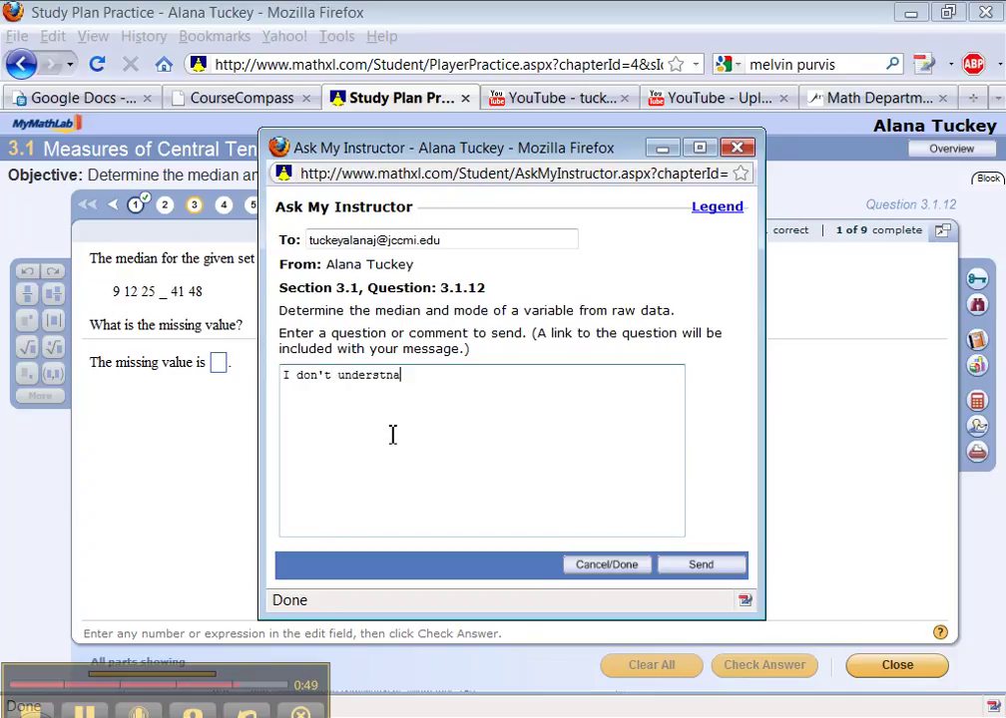
pyautogui.press('BackSpace')
pyautogui.press('BackSpace')
pyautogui.write('.')
pyautogui.moveTo(371, 245); pyautogui.dragTo(517, 241)
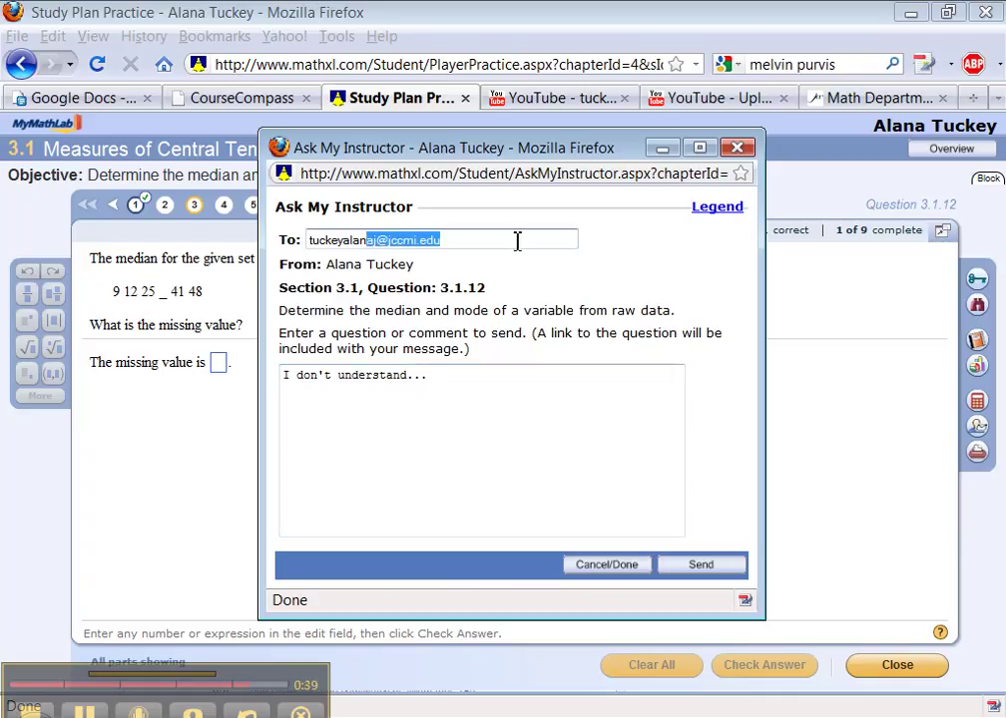
pyautogui.click(735, 149)
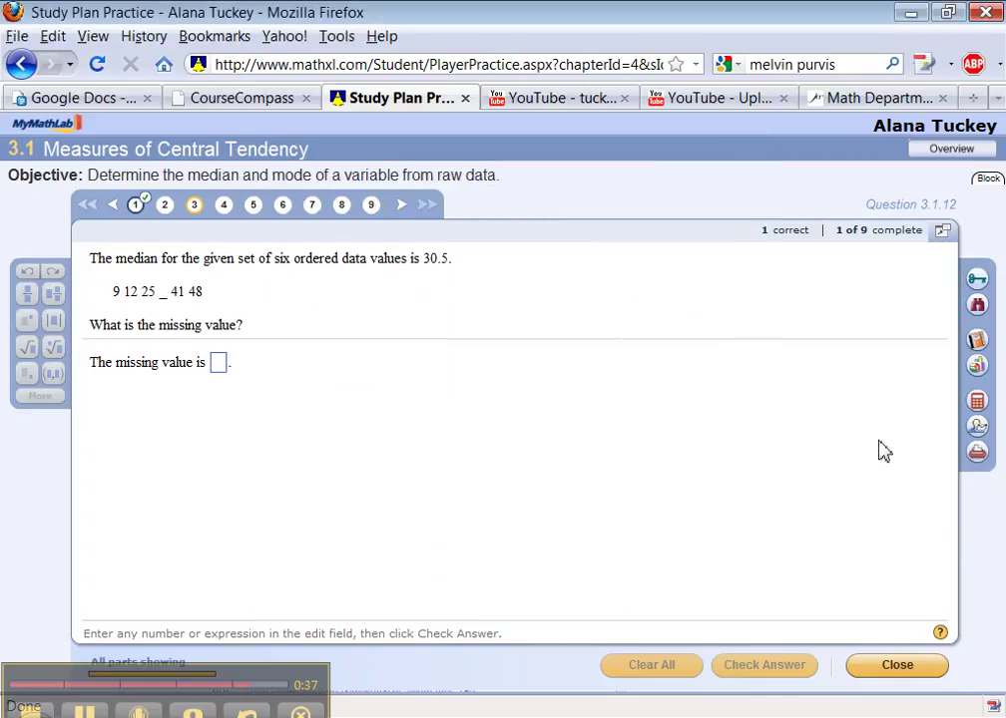
# Bring up the print options for Question 3.1.12, cancel printing, and place the cursor in the missing value answer field
pyautogui.click(979, 455)
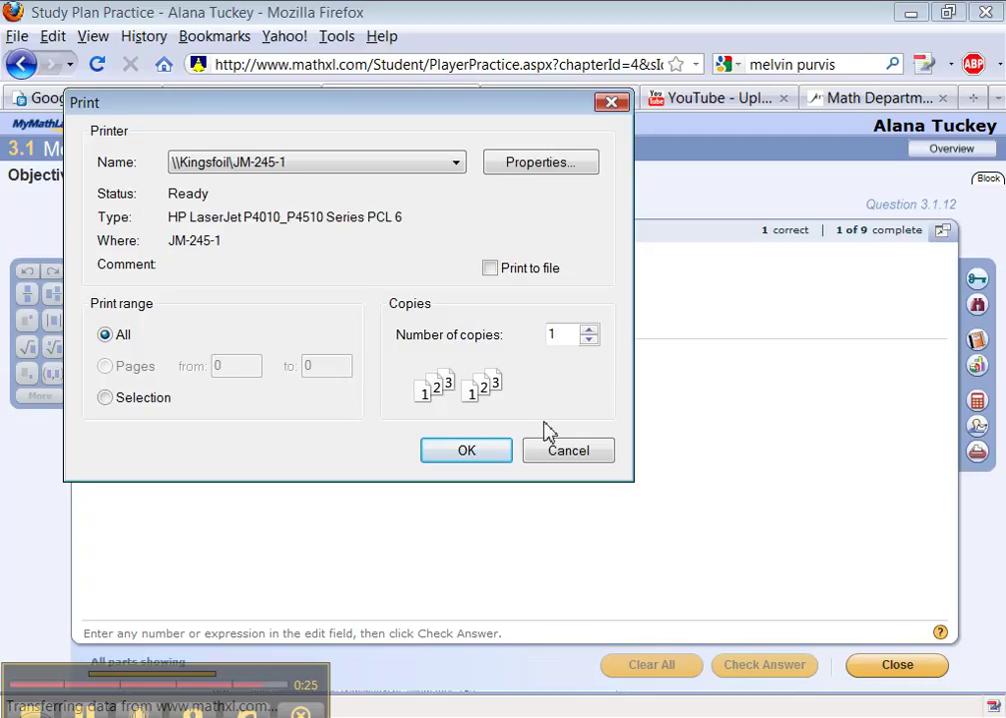
pyautogui.click(568, 454)
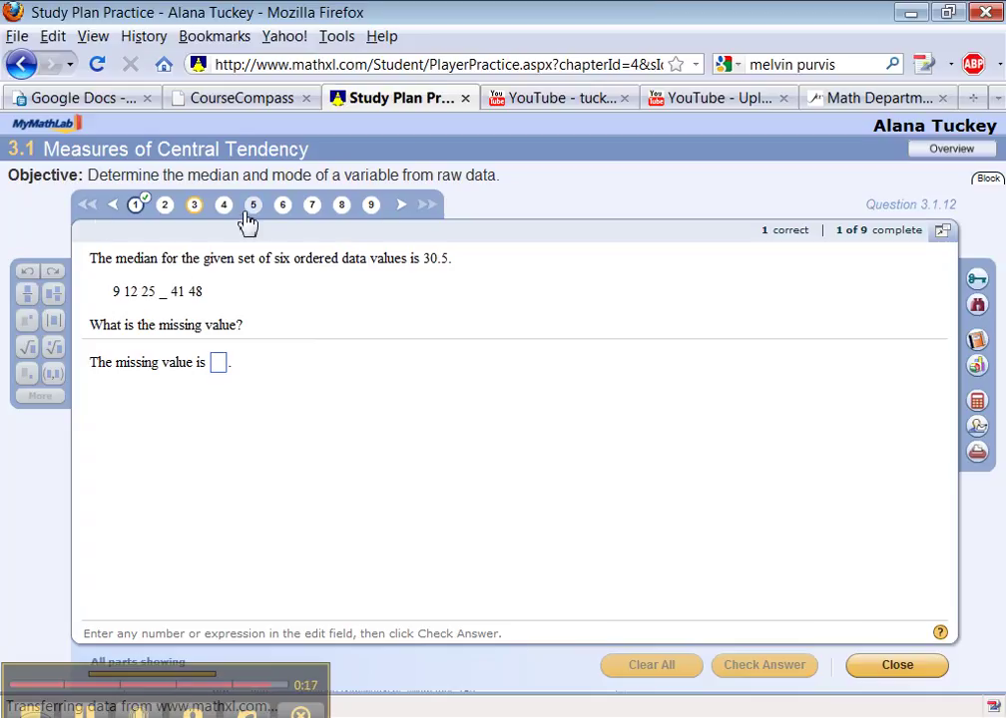
pyautogui.click(218, 365)
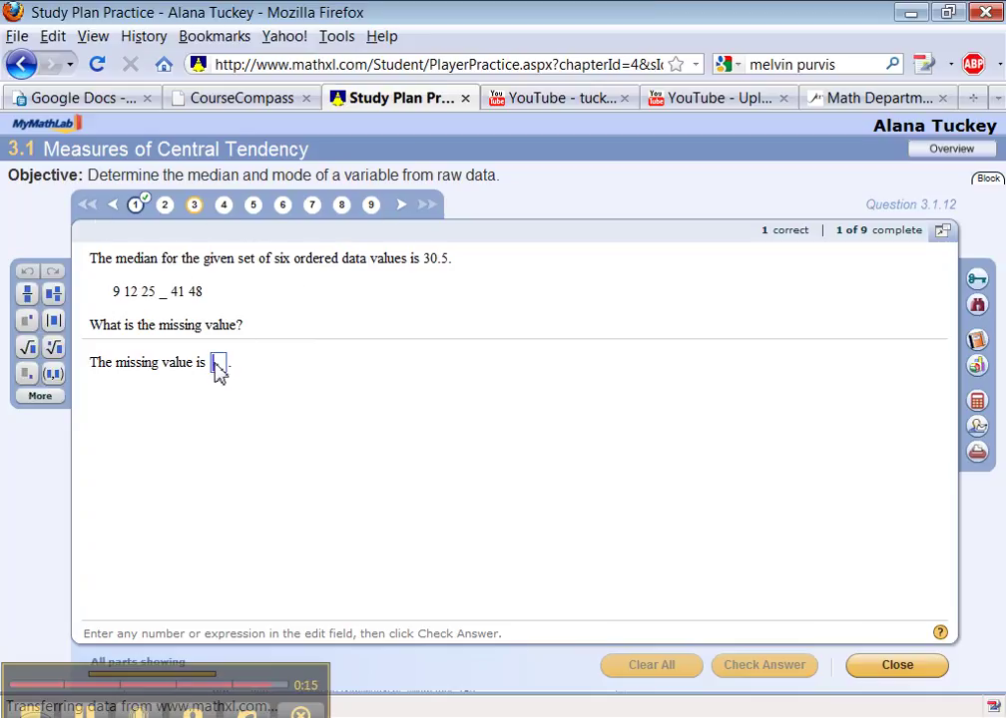